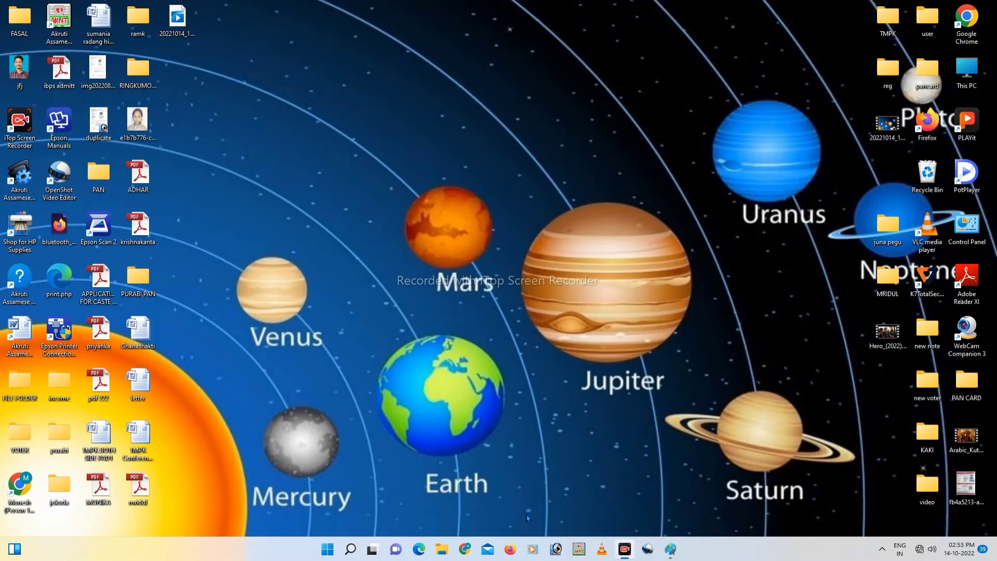
# Switch to Paint and draw a large red rectangle in the lower middle of the canvas as the house wall.
pyautogui.click(670, 549)
pyautogui.click(290, 50)
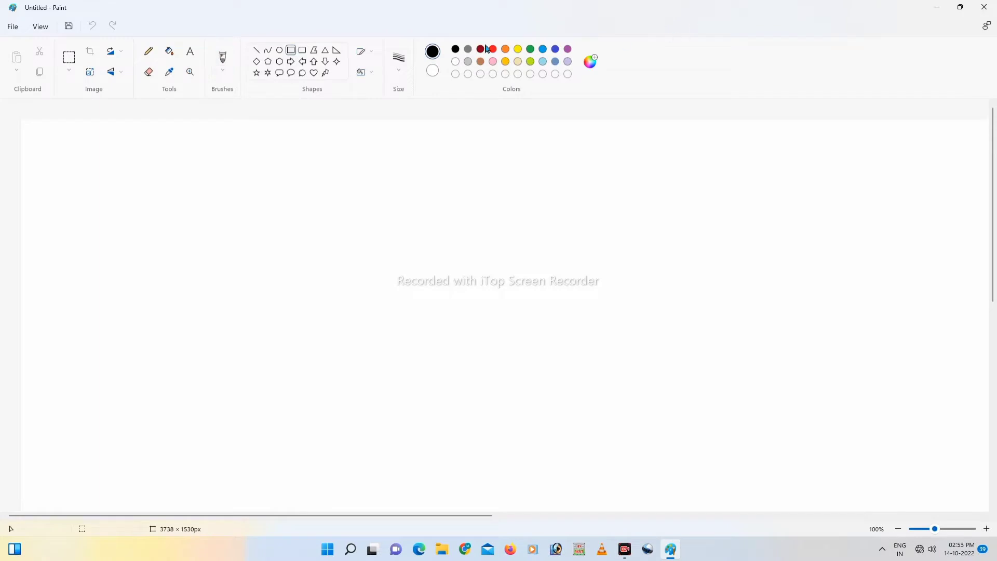
pyautogui.click(493, 48)
pyautogui.moveTo(271, 282); pyautogui.dragTo(670, 453)
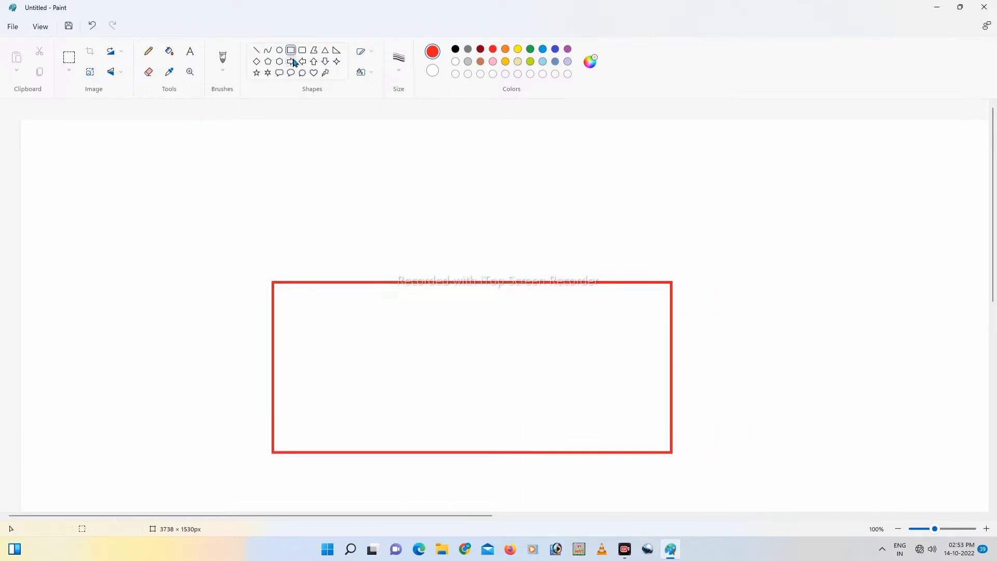
# Draw a thinner-lined roof rectangle about 977 × 119 px on top of the wall and pull its left edge inward.
pyautogui.click(399, 58)
pyautogui.click(412, 117)
pyautogui.moveTo(200, 219)
pyautogui.mouseDown()
pyautogui.moveTo(294, 285)
pyautogui.moveTo(707, 281)
pyautogui.mouseUp()
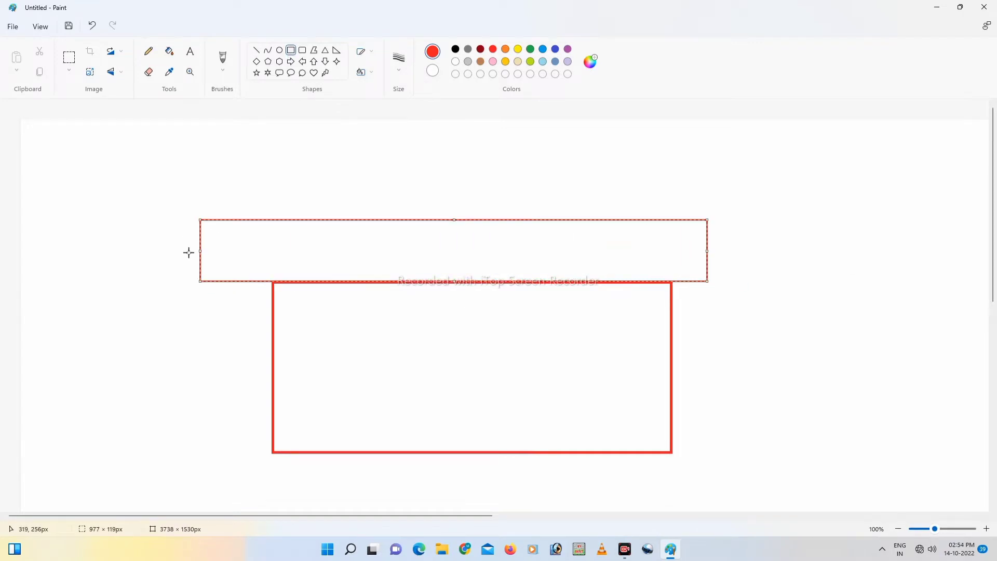
pyautogui.moveTo(200, 252); pyautogui.dragTo(230, 252)
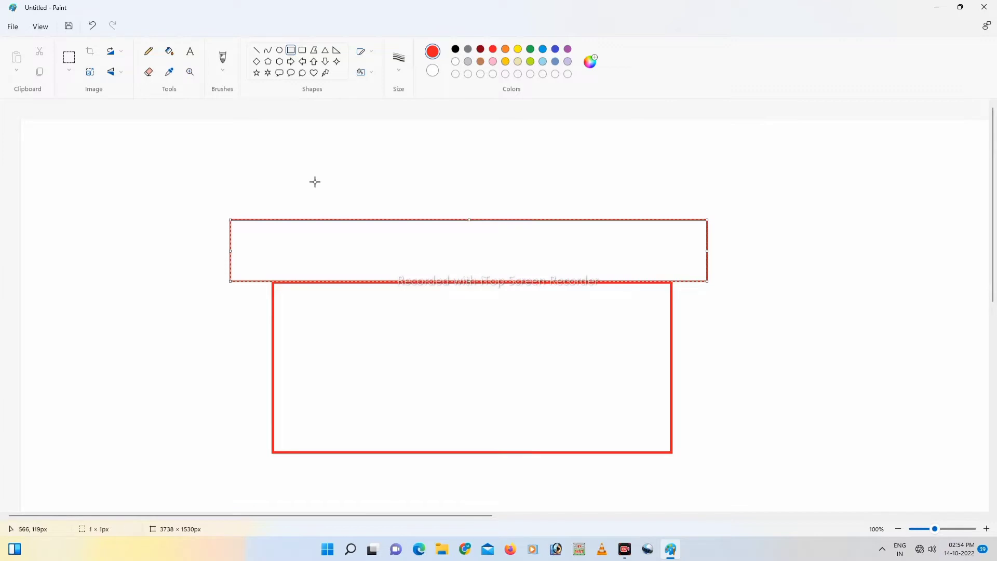
pyautogui.click(191, 271)
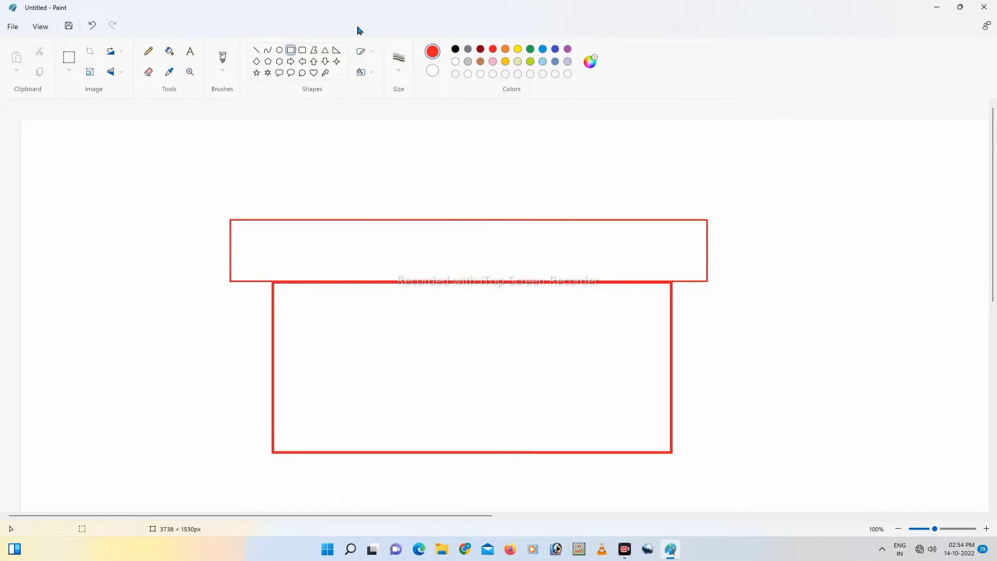
# Draw diagonal lines about 161 × 112 px and 145 × 115 px from the roof's lower corners up to its top edge.
pyautogui.click(289, 50)
pyautogui.click(256, 50)
pyautogui.moveTo(231, 279); pyautogui.dragTo(314, 220)
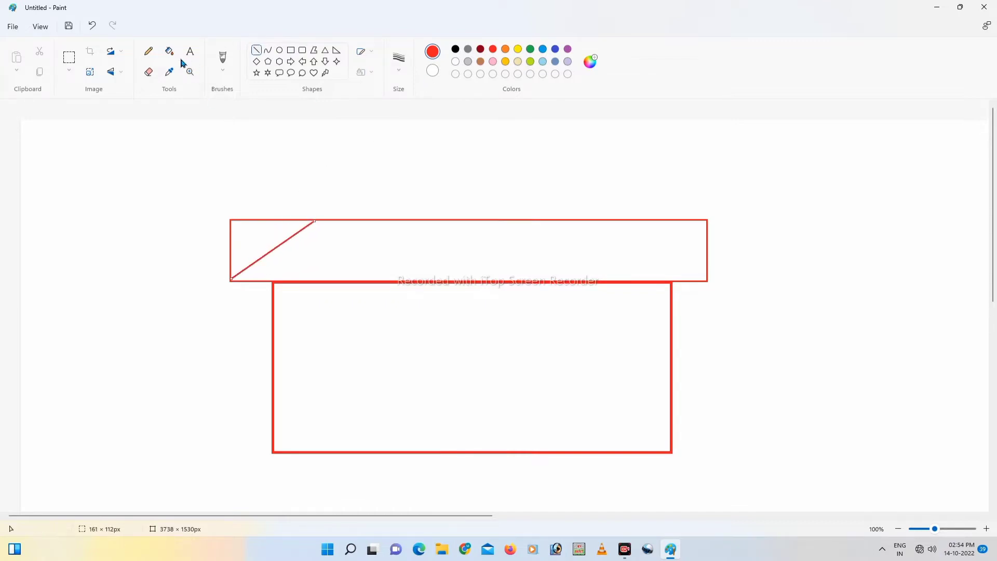
pyautogui.click(707, 278)
pyautogui.moveTo(705, 281); pyautogui.dragTo(631, 221)
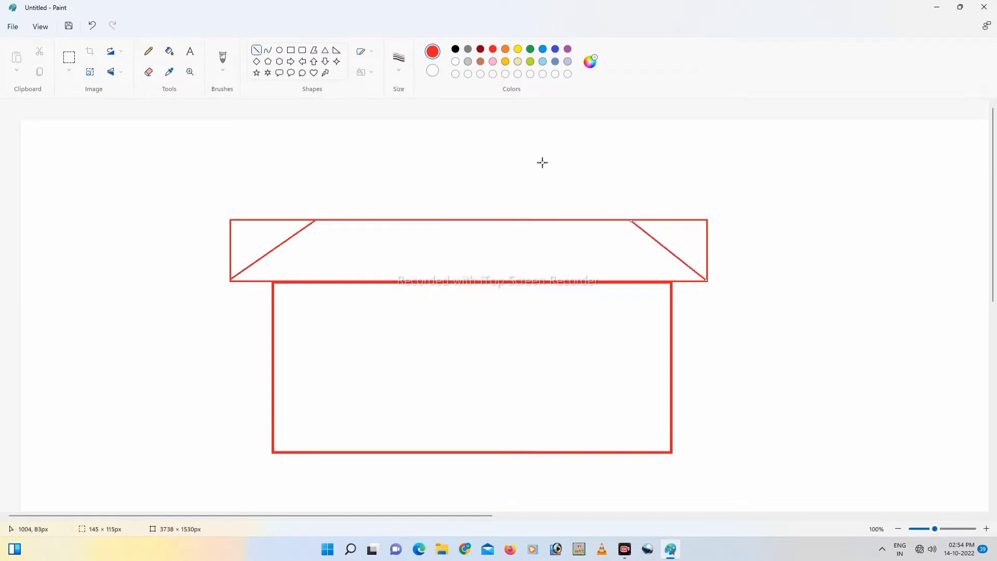
pyautogui.click(373, 188)
# Draw a triangular gable on the lower roof edge, left of centre, and stretch it to about 254 × 78 px.
pyautogui.click(326, 50)
pyautogui.moveTo(338, 281); pyautogui.dragTo(470, 243)
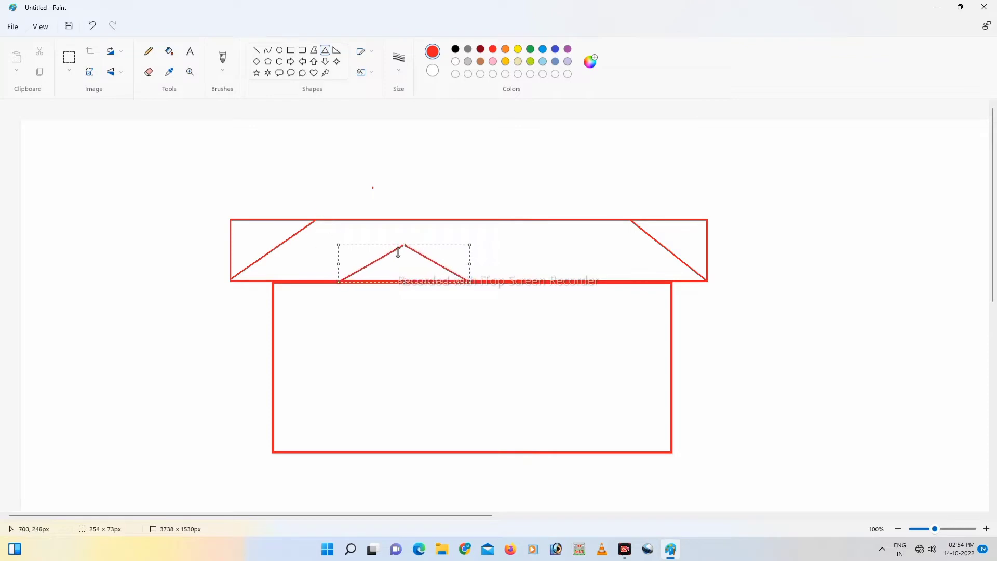
pyautogui.moveTo(398, 245); pyautogui.dragTo(396, 241)
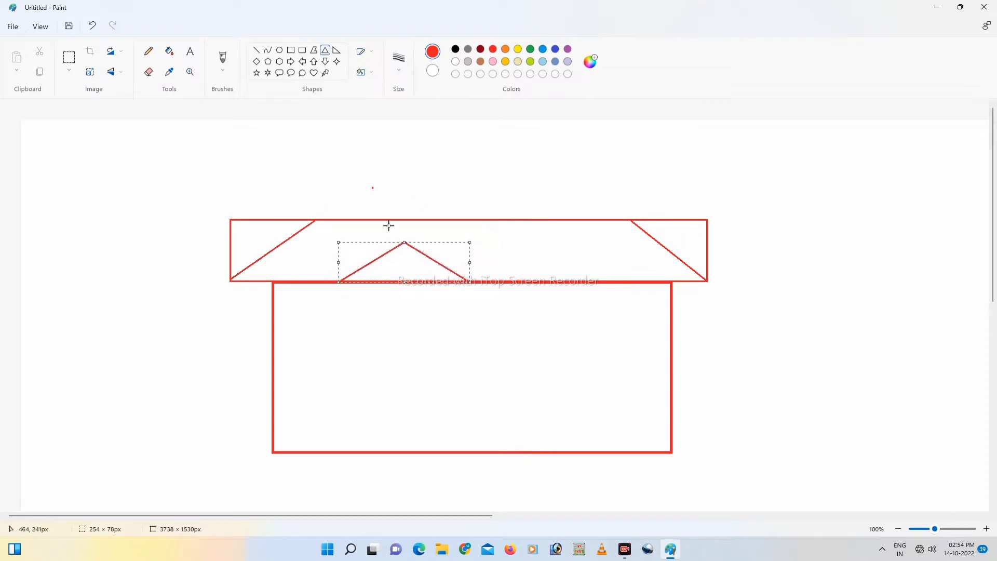
pyautogui.click(390, 289)
# Draw a smaller triangle inside the small gable, resize it to about 170 × 51 px and centre it.
pyautogui.moveTo(355, 278); pyautogui.dragTo(449, 251)
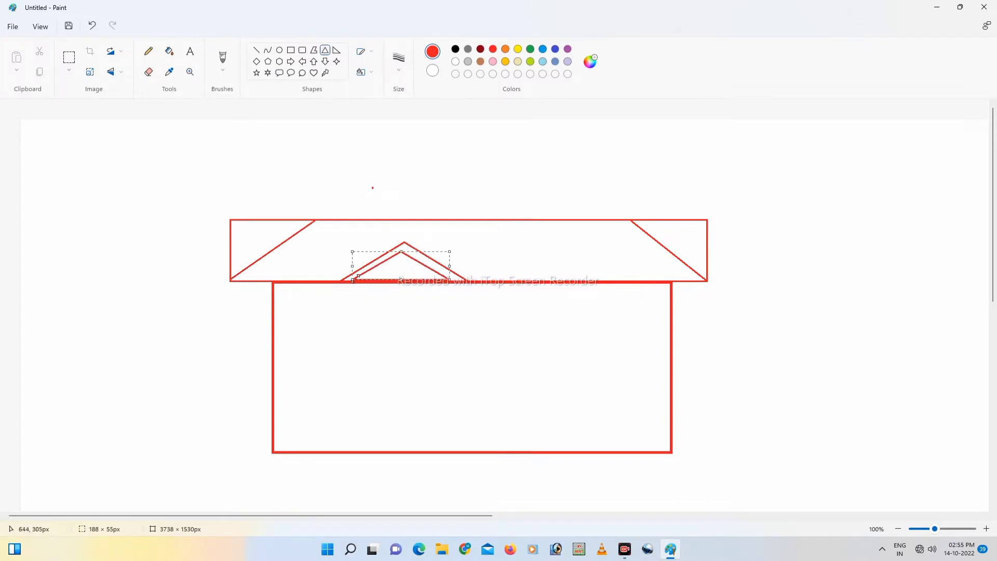
pyautogui.moveTo(357, 277); pyautogui.dragTo(366, 275)
pyautogui.moveTo(450, 282); pyautogui.dragTo(446, 279)
pyautogui.moveTo(360, 281); pyautogui.dragTo(362, 278)
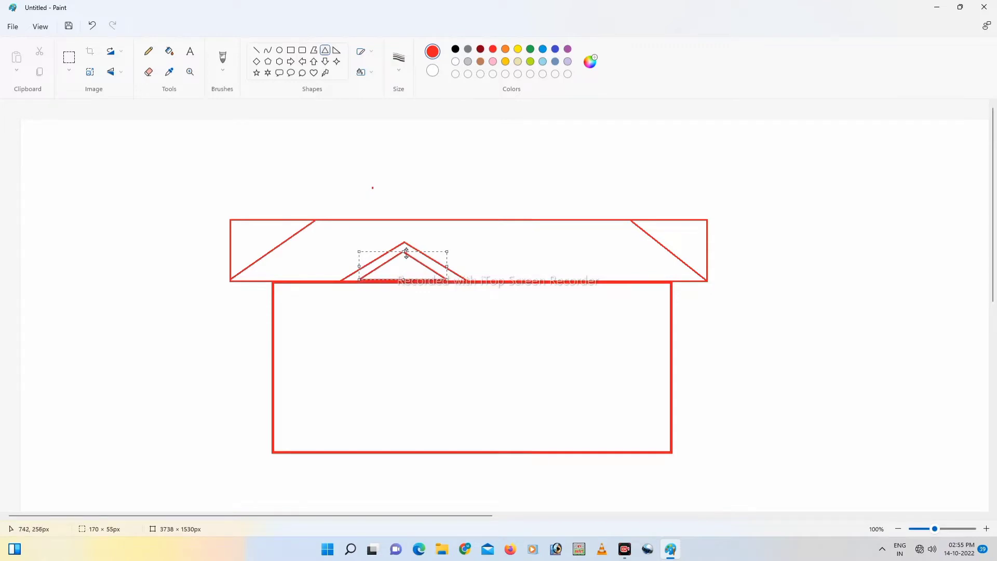
pyautogui.moveTo(407, 251); pyautogui.dragTo(408, 254)
pyautogui.press('Right')
pyautogui.press('Right')
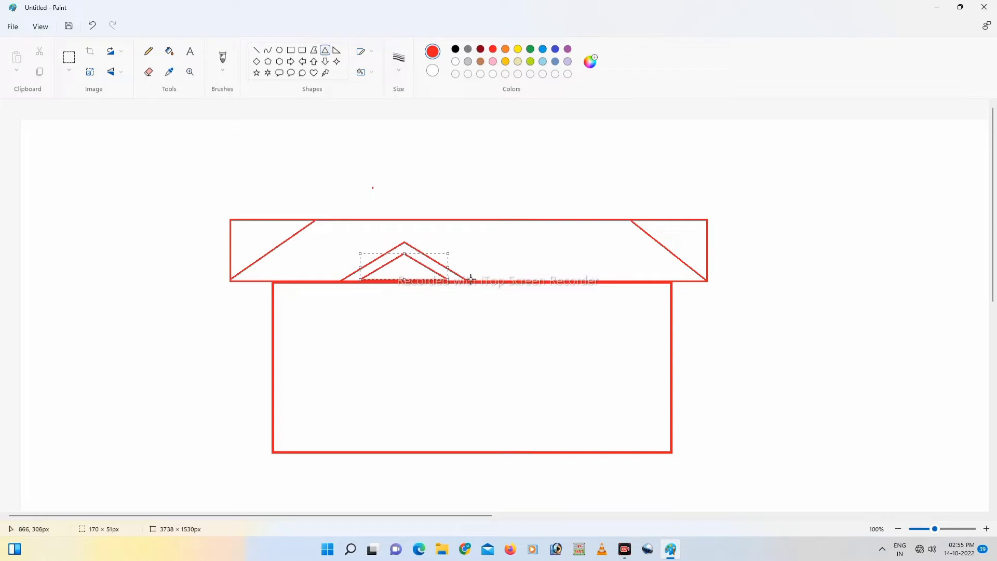
pyautogui.click(408, 233)
# Draw a large gable triangle about 633 × 179 px over the right part of the roof, with a smaller triangle inside.
pyautogui.moveTo(374, 279); pyautogui.dragTo(702, 193)
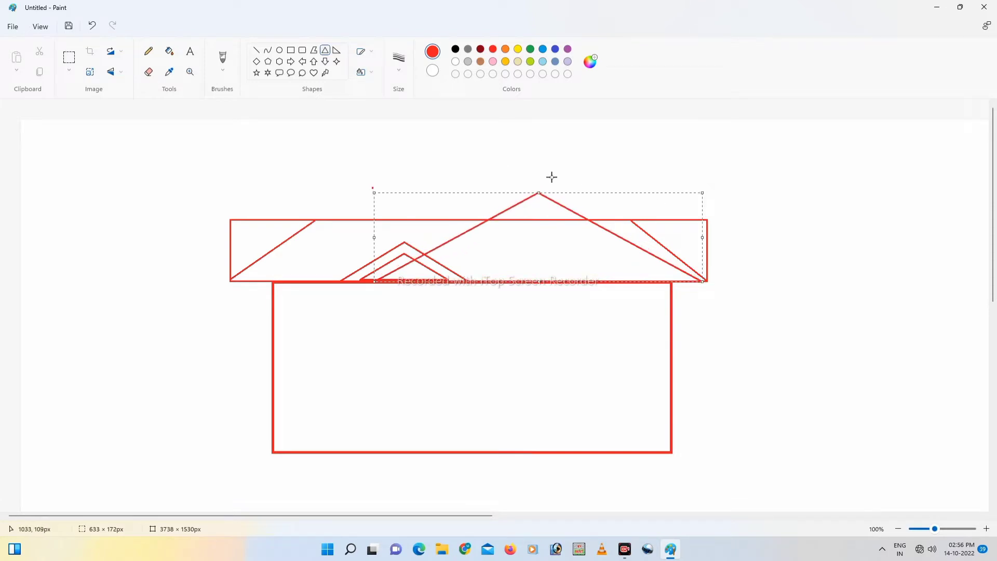
pyautogui.moveTo(538, 193); pyautogui.dragTo(540, 189)
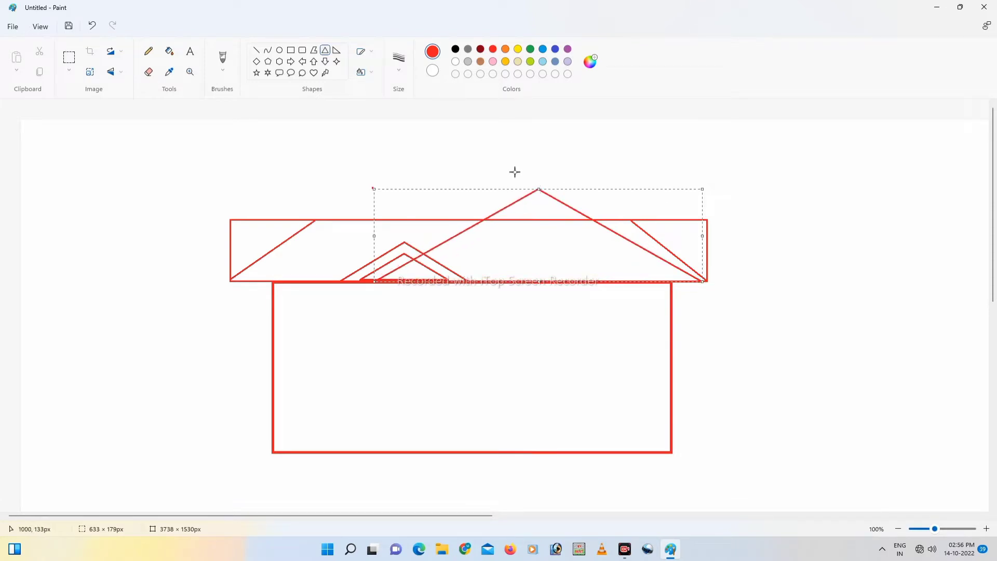
pyautogui.moveTo(394, 279); pyautogui.dragTo(683, 199)
pyautogui.click(609, 120)
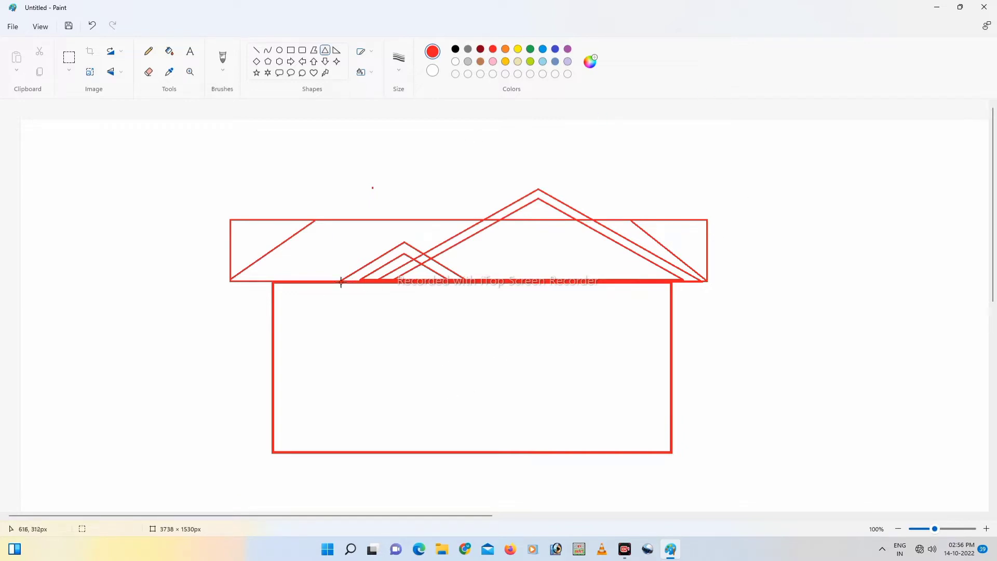
pyautogui.moveTo(341, 282); pyautogui.dragTo(476, 436)
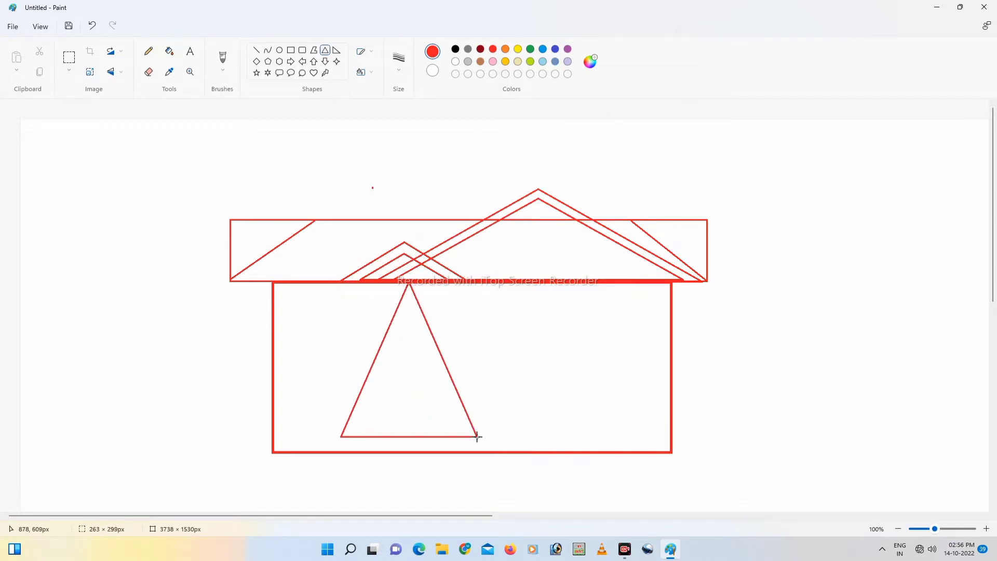
pyautogui.rightClick(401, 291)
pyautogui.click(431, 303)
# Draw a rectangle about 238 × 326 px beneath the small gable, reaching down to the wall's base.
pyautogui.click(290, 50)
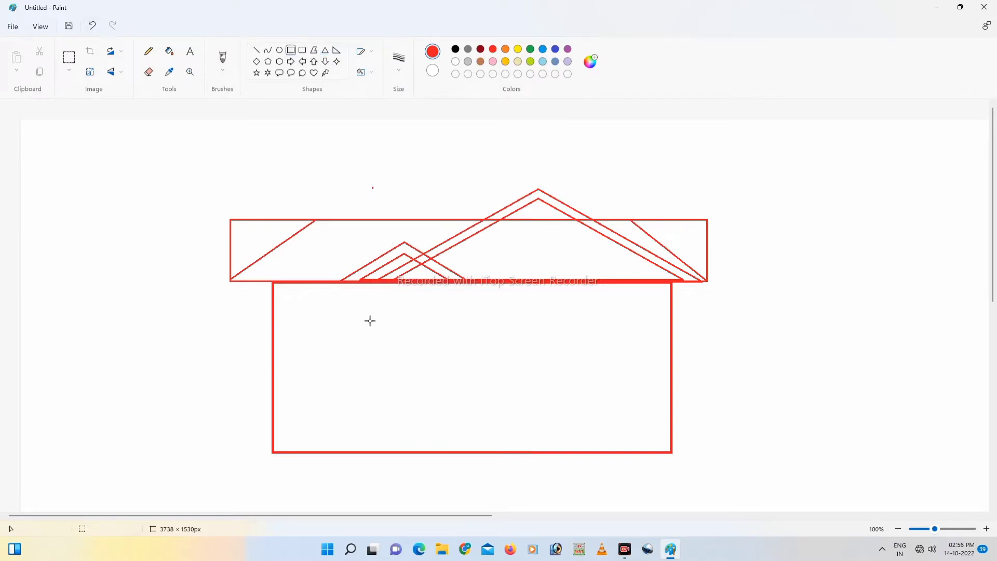
pyautogui.moveTo(340, 282)
pyautogui.mouseDown()
pyautogui.moveTo(476, 443)
pyautogui.moveTo(464, 452)
pyautogui.mouseUp()
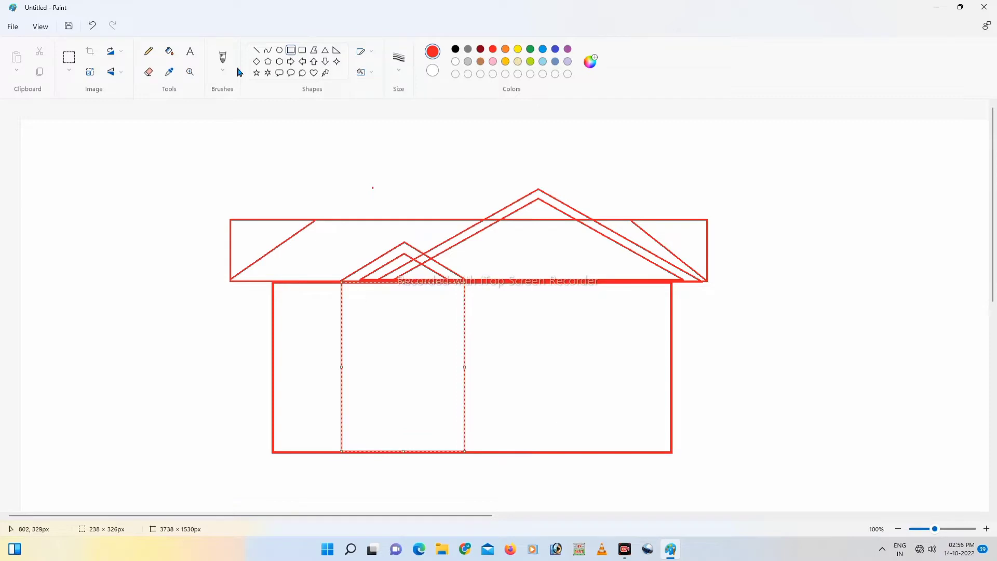
pyautogui.click(291, 50)
# Draw a door frame about 137 × 213 px under the small gable and fit a narrower door panel inside it.
pyautogui.moveTo(367, 343); pyautogui.dragTo(437, 453)
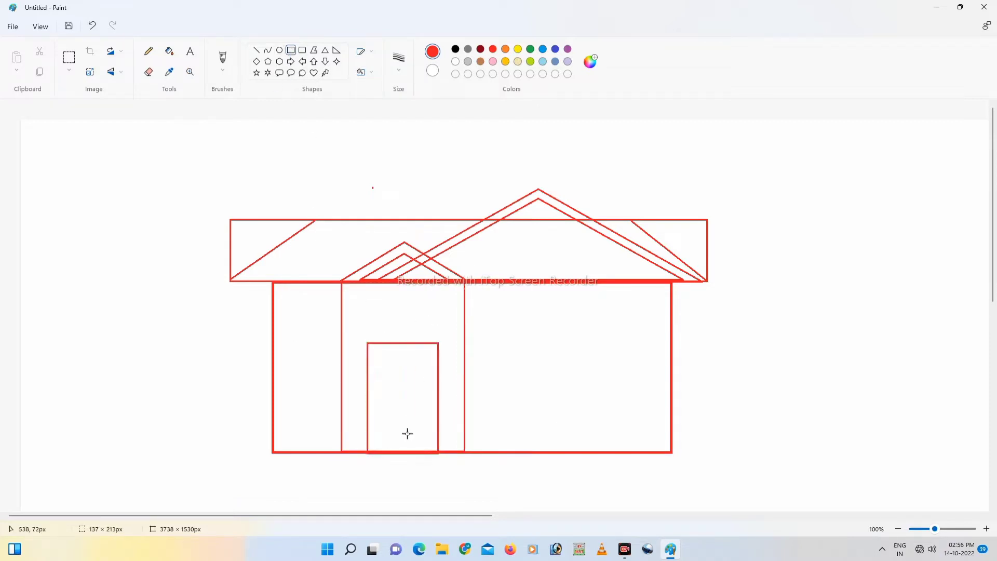
pyautogui.moveTo(369, 347); pyautogui.dragTo(433, 451)
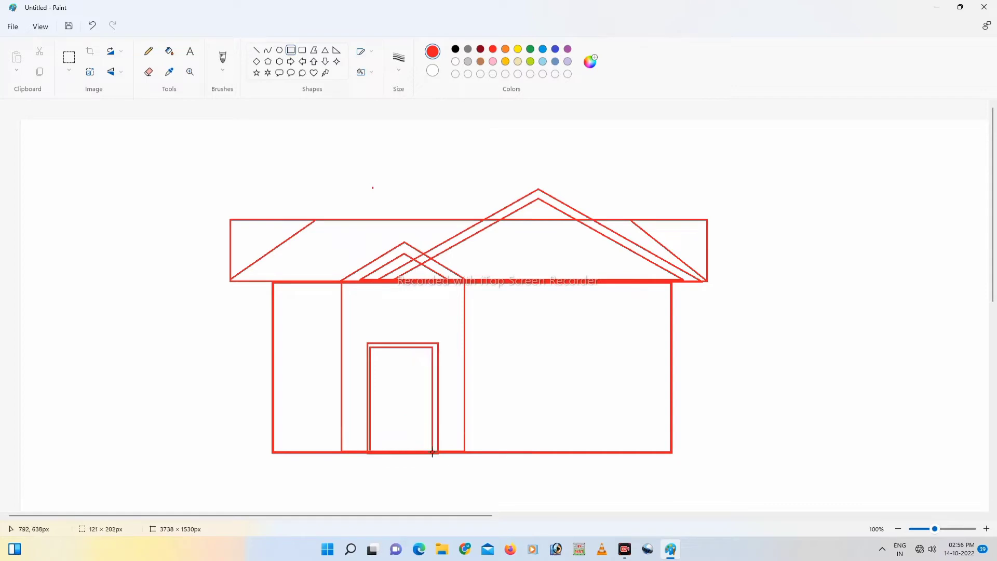
pyautogui.moveTo(365, 398); pyautogui.dragTo(427, 400)
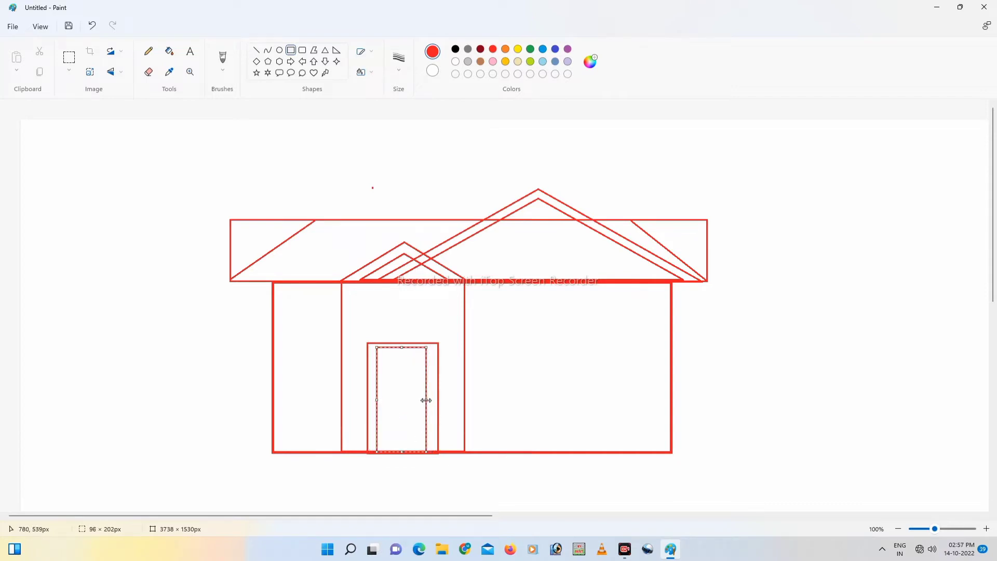
pyautogui.moveTo(402, 347); pyautogui.dragTo(403, 351)
pyautogui.moveTo(427, 400); pyautogui.dragTo(376, 396)
pyautogui.click(458, 297)
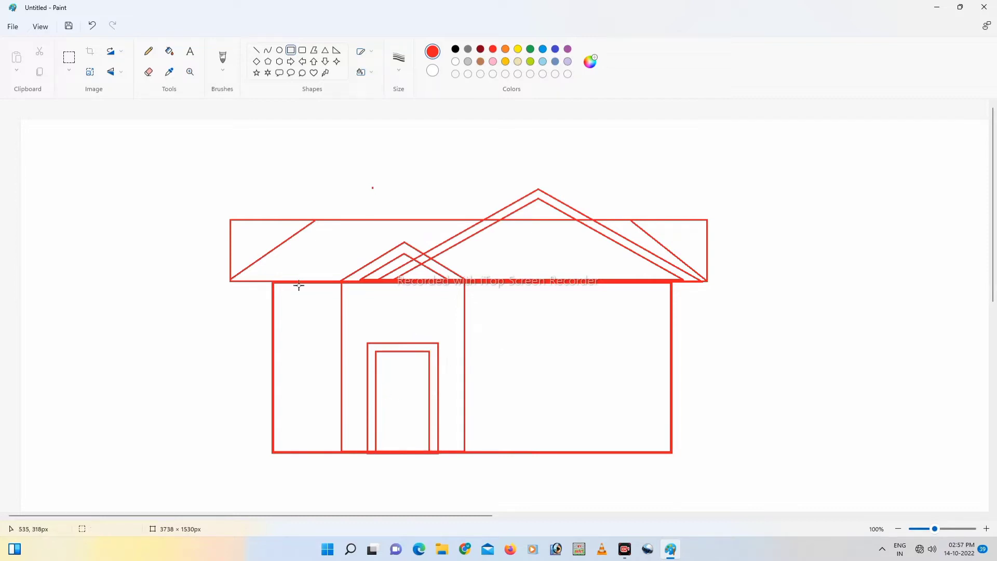
# Draw two concentric ellipses above the door, the outer as wide as the door frame and the inner about 106 × 83 px.
pyautogui.click(279, 52)
pyautogui.moveTo(364, 313); pyautogui.dragTo(454, 340)
pyautogui.moveTo(409, 313); pyautogui.dragTo(410, 293)
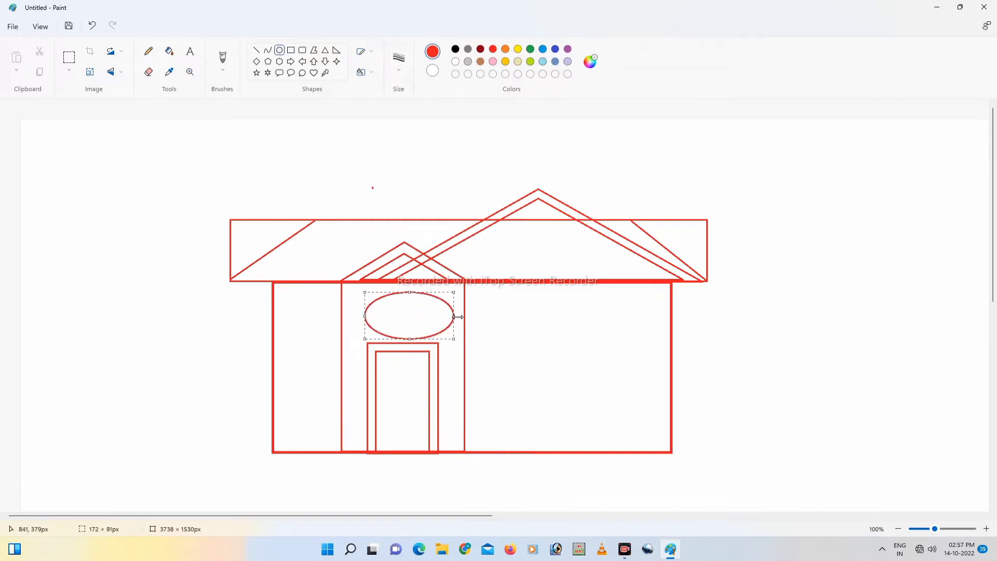
pyautogui.moveTo(457, 316); pyautogui.dragTo(443, 317)
pyautogui.moveTo(365, 316)
pyautogui.mouseDown()
pyautogui.moveTo(391, 320)
pyautogui.moveTo(403, 281)
pyautogui.moveTo(377, 303)
pyautogui.moveTo(429, 337)
pyautogui.mouseUp()
pyautogui.click(282, 49)
pyautogui.moveTo(404, 304)
pyautogui.mouseDown()
pyautogui.moveTo(403, 294)
pyautogui.moveTo(374, 315)
pyautogui.mouseUp()
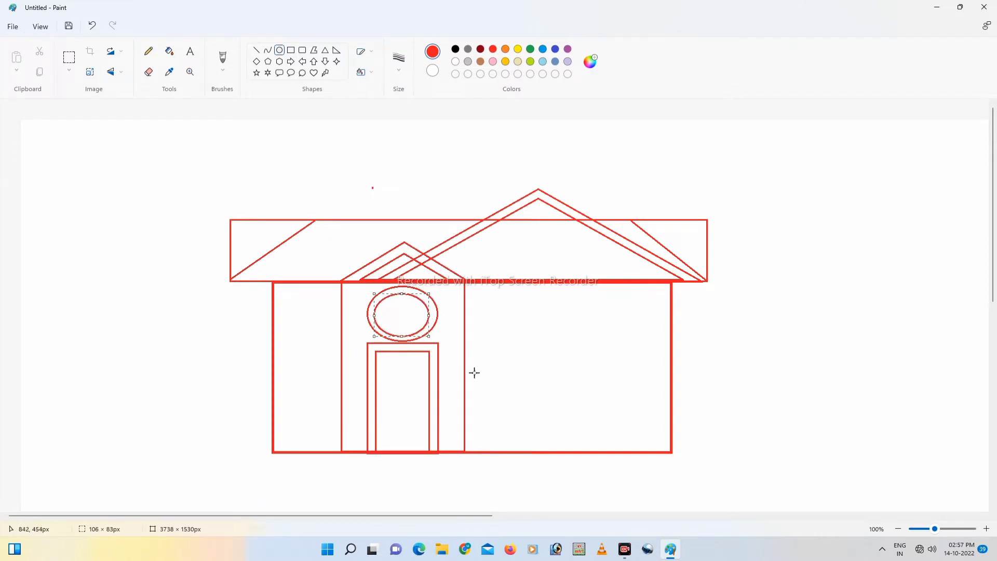
pyautogui.click(345, 333)
# Delete the lower half of the two ellipses above the door, leaving a double arch.
pyautogui.click(69, 57)
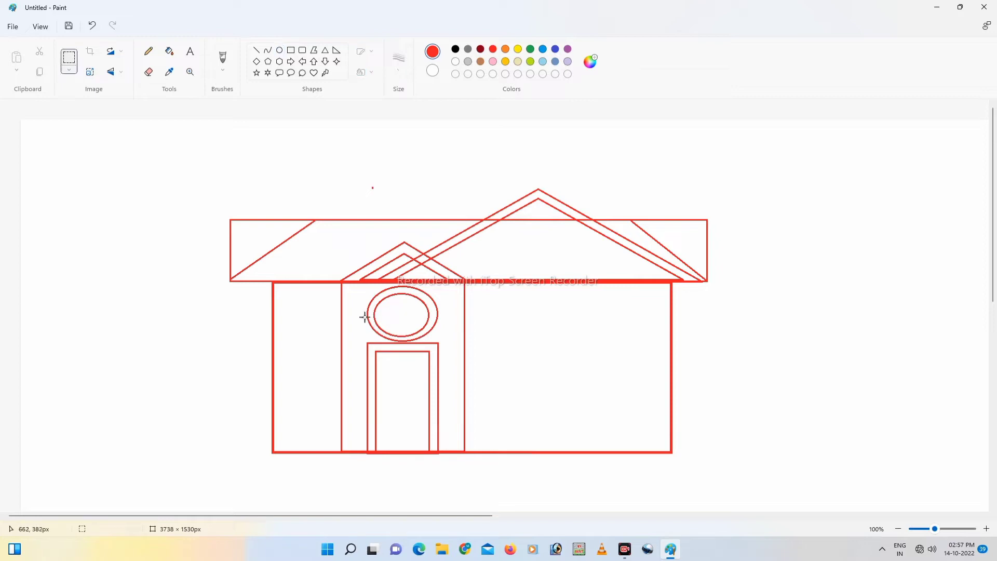
pyautogui.moveTo(357, 312); pyautogui.dragTo(457, 342)
pyautogui.press('Delete')
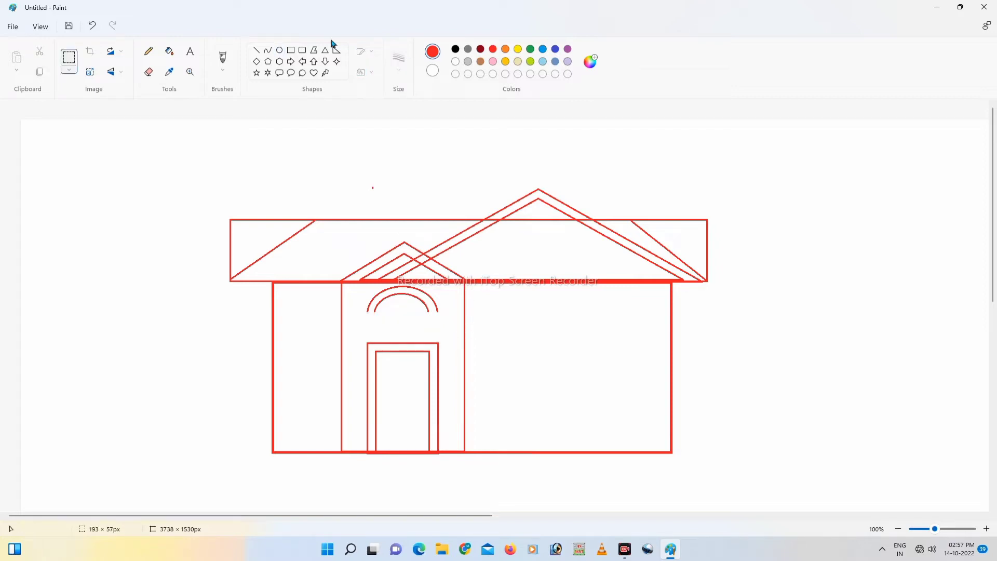
# Draw a flat rectangle about 141 × 20 px as the base directly under the double arch.
pyautogui.click(256, 49)
pyautogui.click(291, 52)
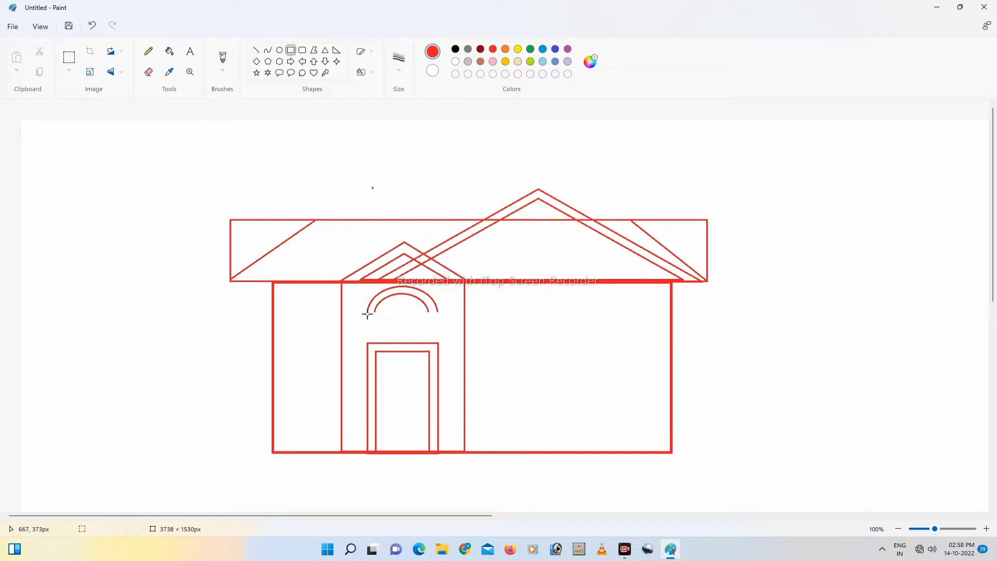
pyautogui.moveTo(366, 312); pyautogui.dragTo(440, 323)
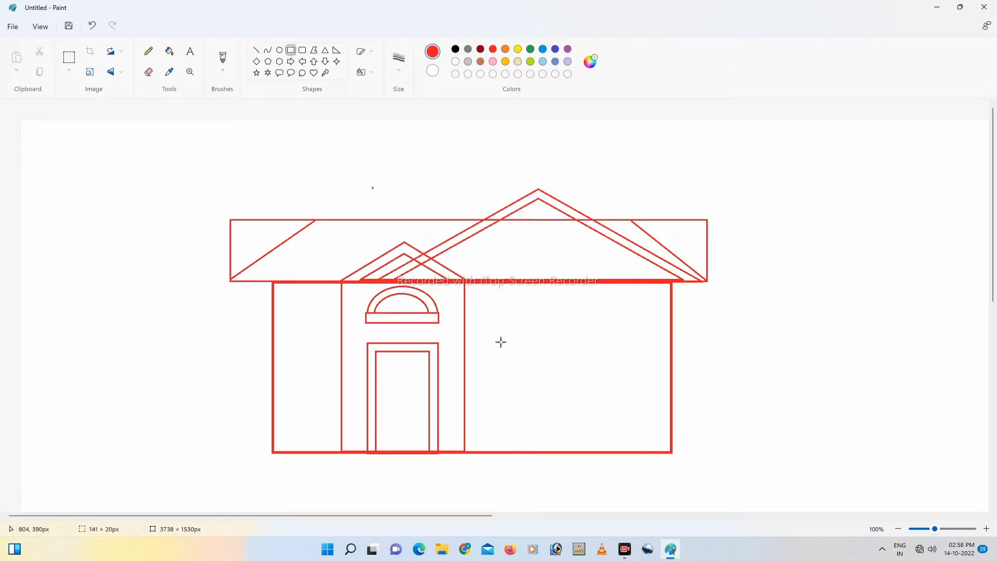
# Move the arch and its base down to just above the door frame and align it horizontally with the door.
pyautogui.click(70, 57)
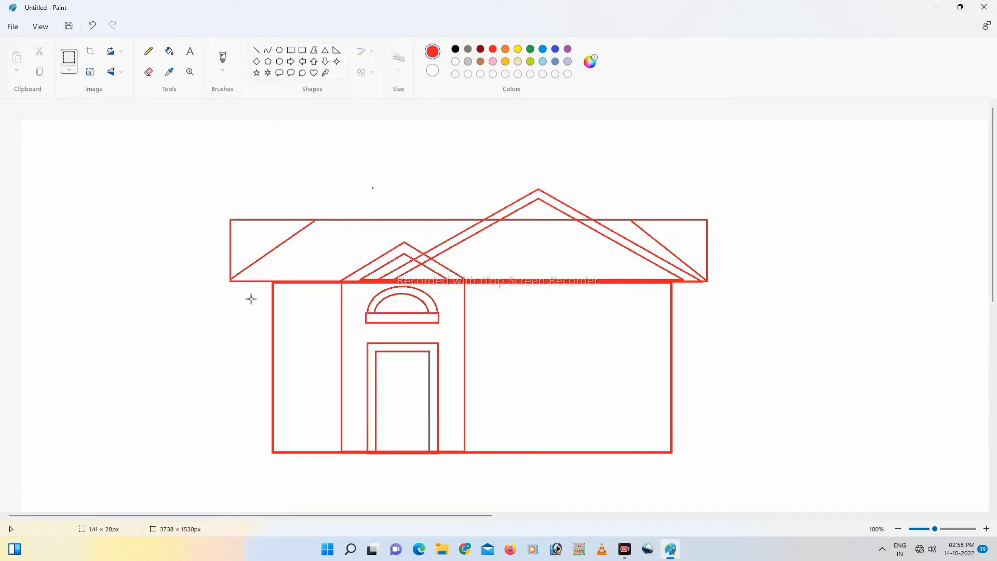
pyautogui.moveTo(358, 289); pyautogui.dragTo(439, 329)
pyautogui.click(348, 279)
pyautogui.moveTo(355, 286); pyautogui.dragTo(406, 317)
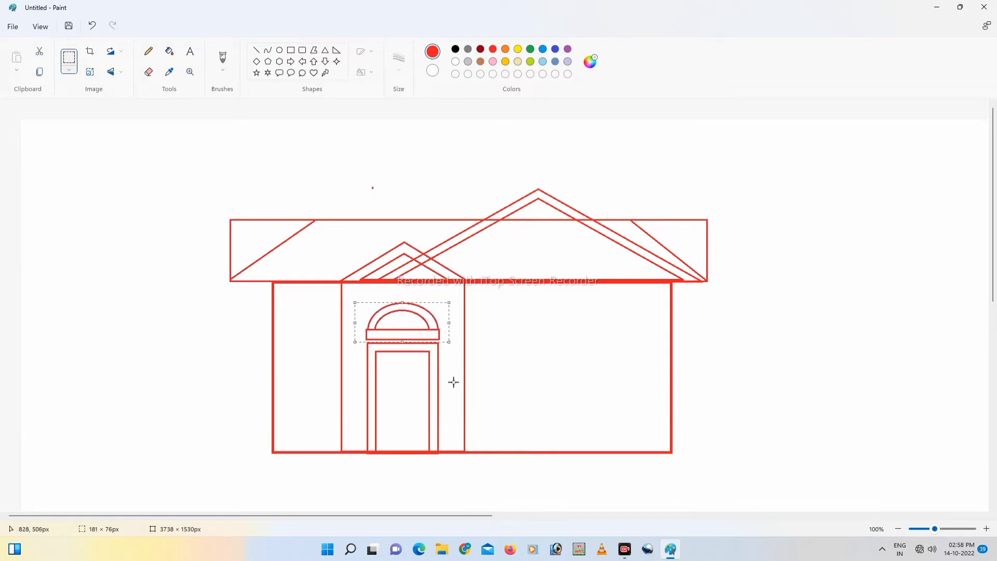
pyautogui.press('Left')
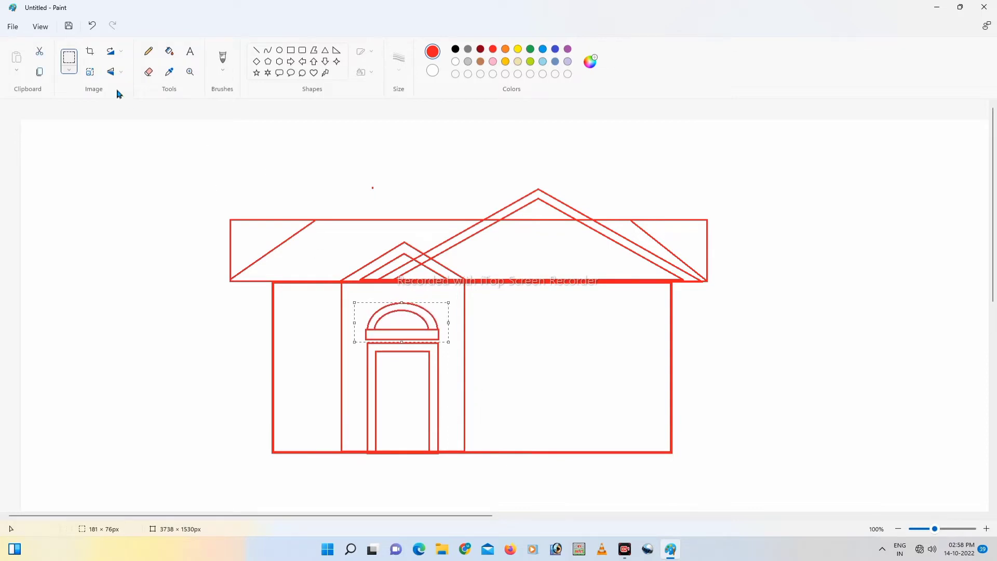
pyautogui.click(515, 346)
# Remove the horizontal line beneath the large gable, erasing the leftover piece up to the wall's right edge.
pyautogui.moveTo(465, 267); pyautogui.dragTo(660, 309)
pyautogui.press('Delete')
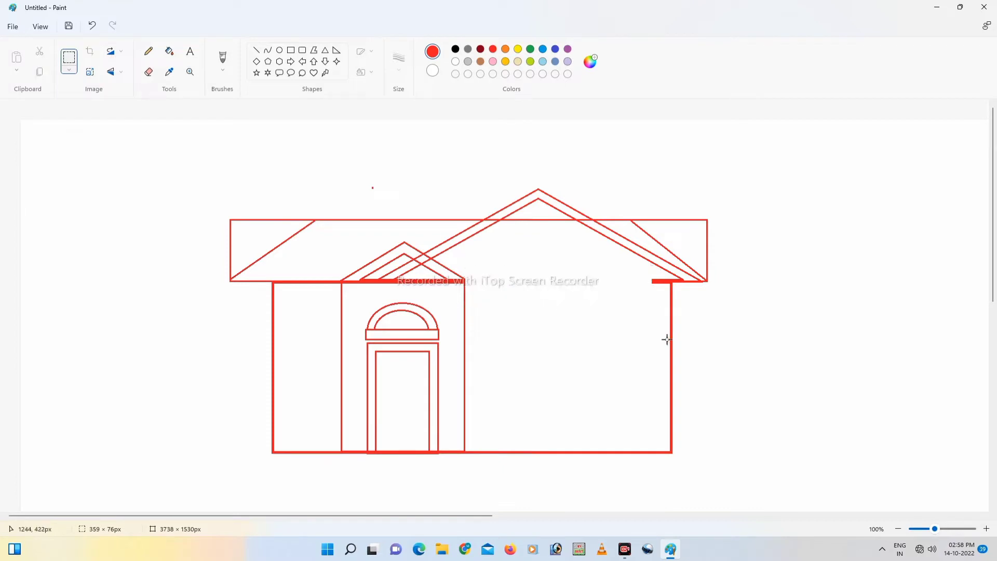
pyautogui.click(148, 72)
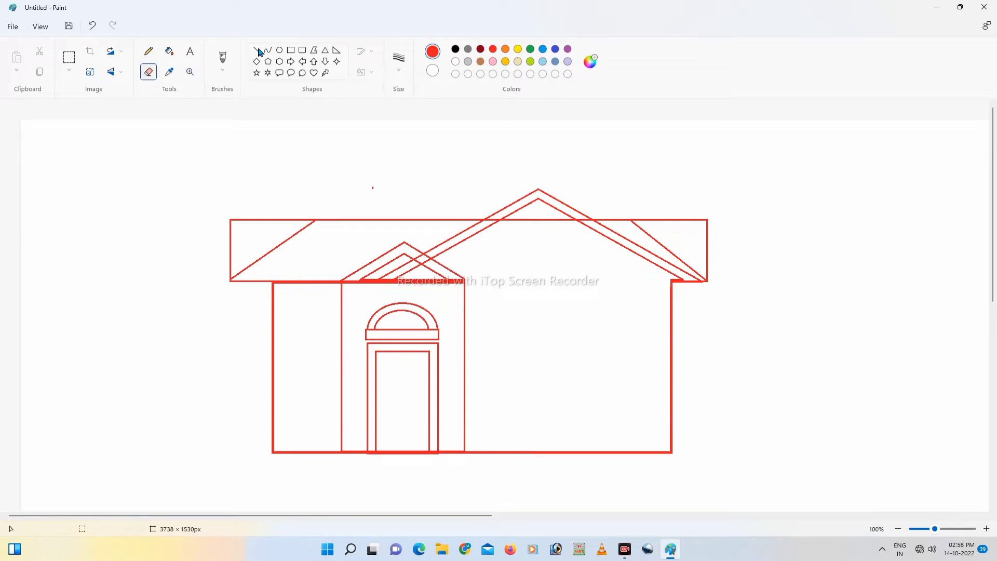
# Draw a window about 98 × 60 px inside the large gable and frame it with a rectangle about 127 × 85 px.
pyautogui.click(291, 50)
pyautogui.moveTo(511, 235); pyautogui.dragTo(563, 264)
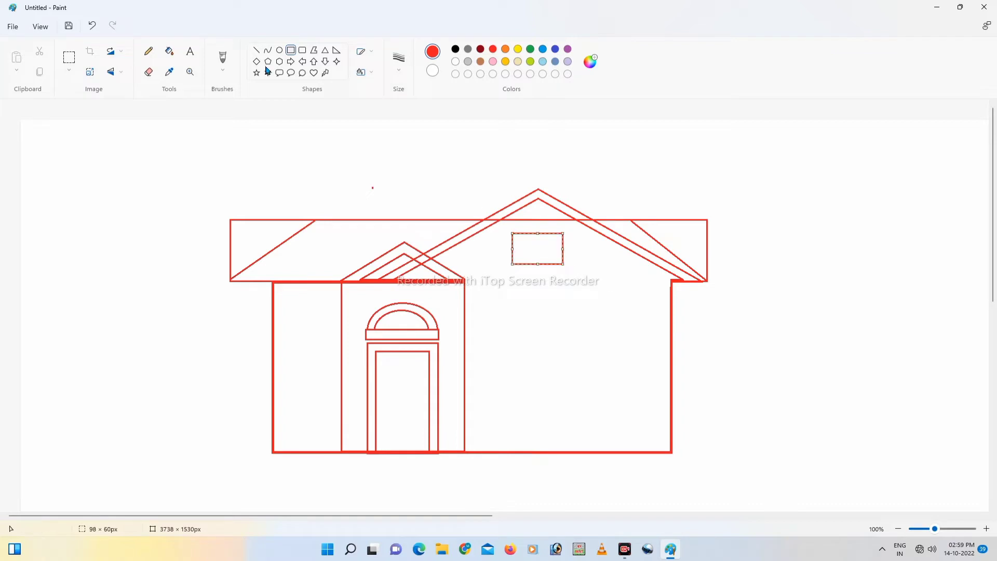
pyautogui.moveTo(505, 227); pyautogui.dragTo(570, 271)
pyautogui.click(292, 50)
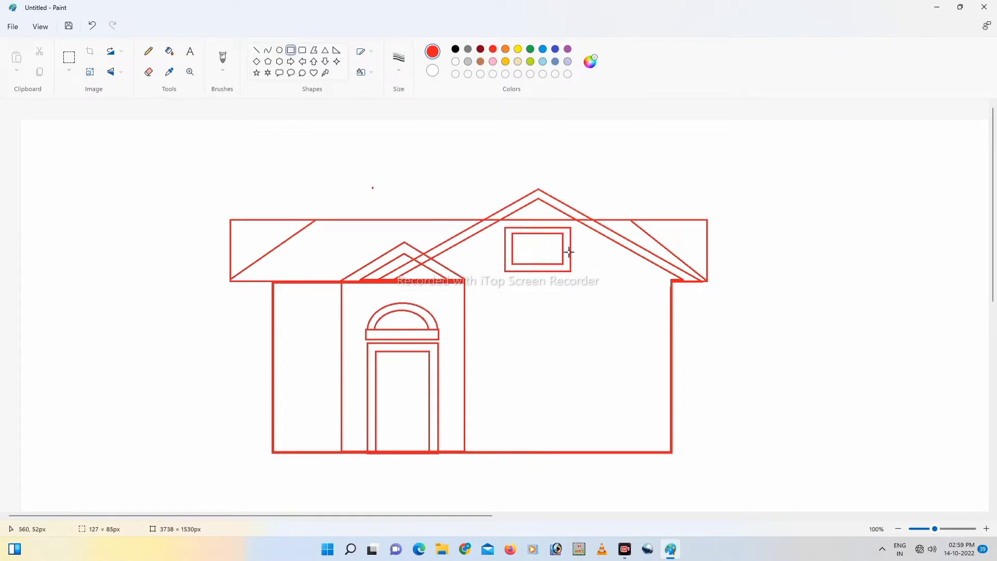
# Draw a narrow vertical bar over the full height of the framed gable window and nudge its edge so the bar sits centred.
pyautogui.moveTo(530, 229); pyautogui.dragTo(539, 270)
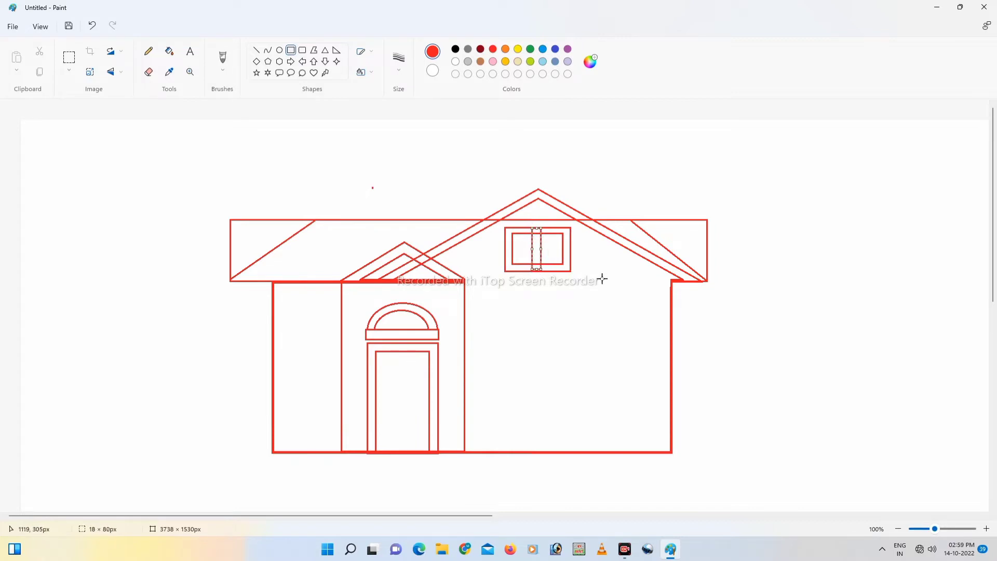
pyautogui.click(553, 299)
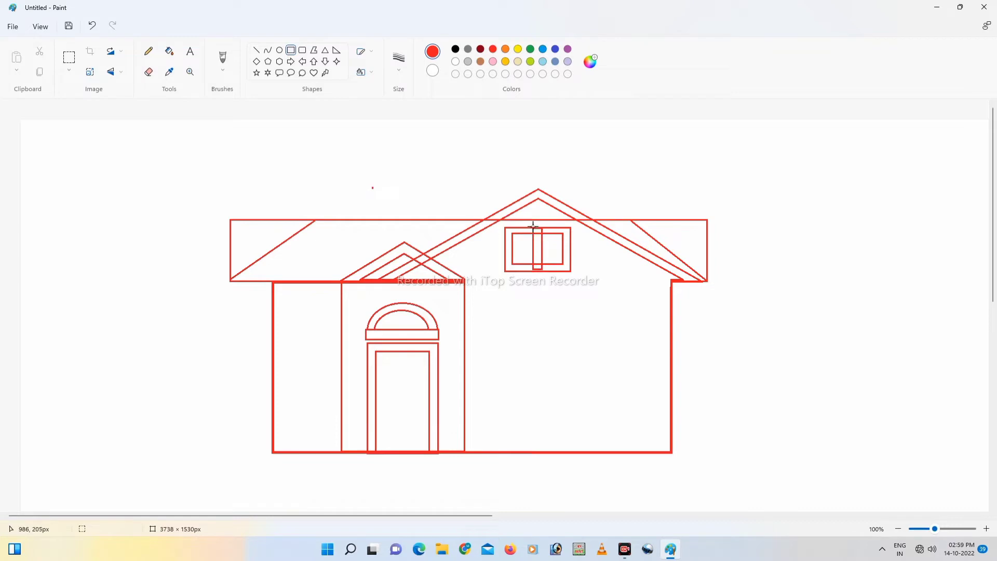
pyautogui.moveTo(532, 226); pyautogui.dragTo(543, 272)
pyautogui.click(554, 301)
pyautogui.moveTo(529, 227); pyautogui.dragTo(541, 250)
pyautogui.press('Right')
pyautogui.press('Right')
pyautogui.press('Right')
pyautogui.press('Right')
pyautogui.press('Right')
pyautogui.press('Right')
pyautogui.press('Right')
pyautogui.press('Right')
pyautogui.click(578, 334)
# Draw a flat horizontal bar about 127 × 11 px across the middle of the gable window, spanning the frame's width.
pyautogui.scroll(-2, 605, 293)
pyautogui.scroll(2, 606, 294)
pyautogui.moveTo(503, 240); pyautogui.dragTo(538, 243)
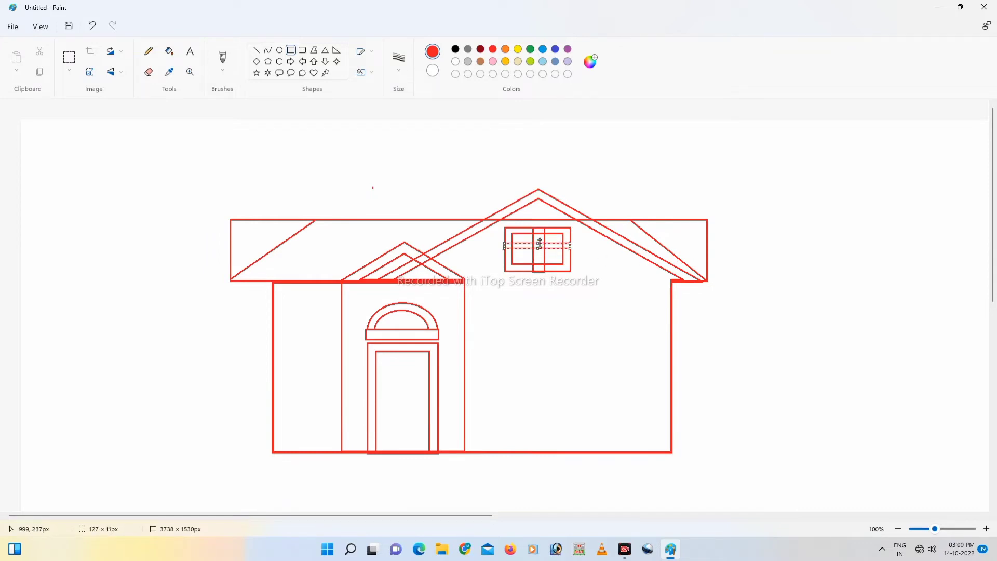
pyautogui.click(587, 246)
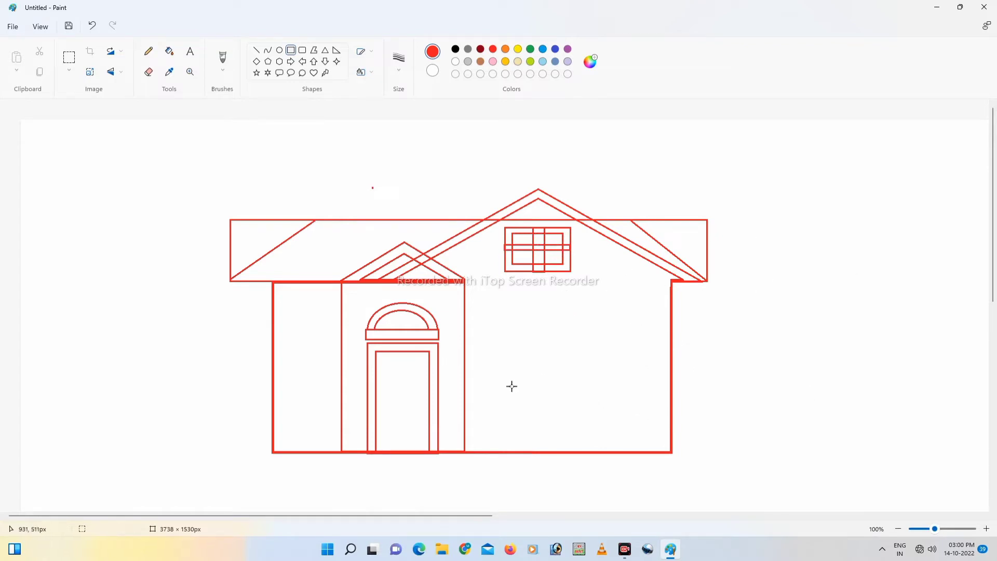
# Draw a triangle about 269 px wide on the wall below the gable window and shift it slightly up and left.
pyautogui.click(325, 50)
pyautogui.moveTo(511, 302)
pyautogui.mouseDown()
pyautogui.moveTo(620, 392)
pyautogui.moveTo(650, 343)
pyautogui.mouseUp()
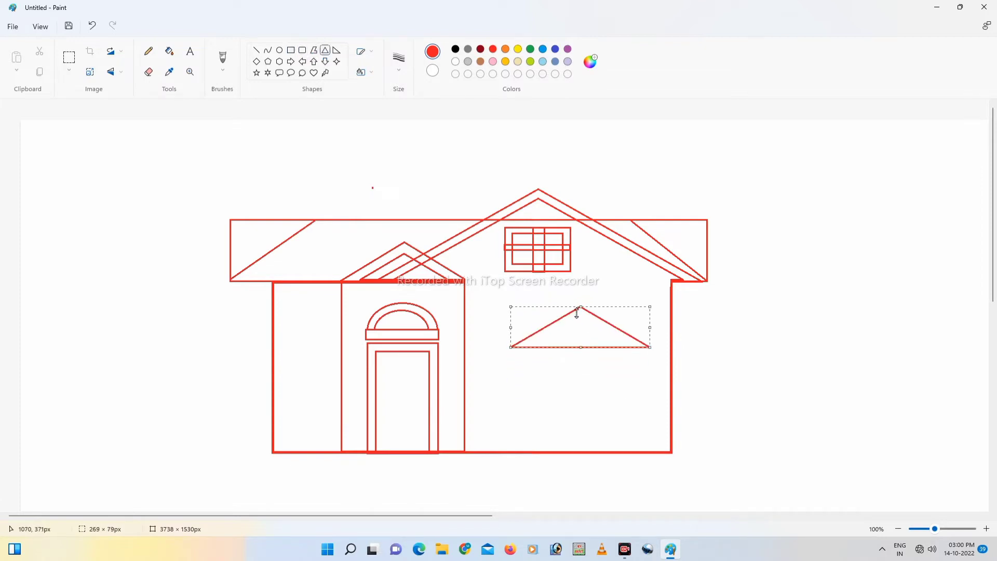
pyautogui.moveTo(578, 322)
pyautogui.mouseDown()
pyautogui.moveTo(563, 298)
pyautogui.moveTo(566, 338)
pyautogui.mouseUp()
# Draw a larger triangle around the small one, fitting it to the same base line at about 321 × 125 px.
pyautogui.moveTo(480, 288)
pyautogui.mouseDown()
pyautogui.moveTo(644, 340)
pyautogui.moveTo(644, 357)
pyautogui.mouseUp()
pyautogui.moveTo(576, 338); pyautogui.dragTo(577, 327)
pyautogui.moveTo(646, 314); pyautogui.dragTo(655, 312)
pyautogui.moveTo(480, 317); pyautogui.dragTo(473, 311)
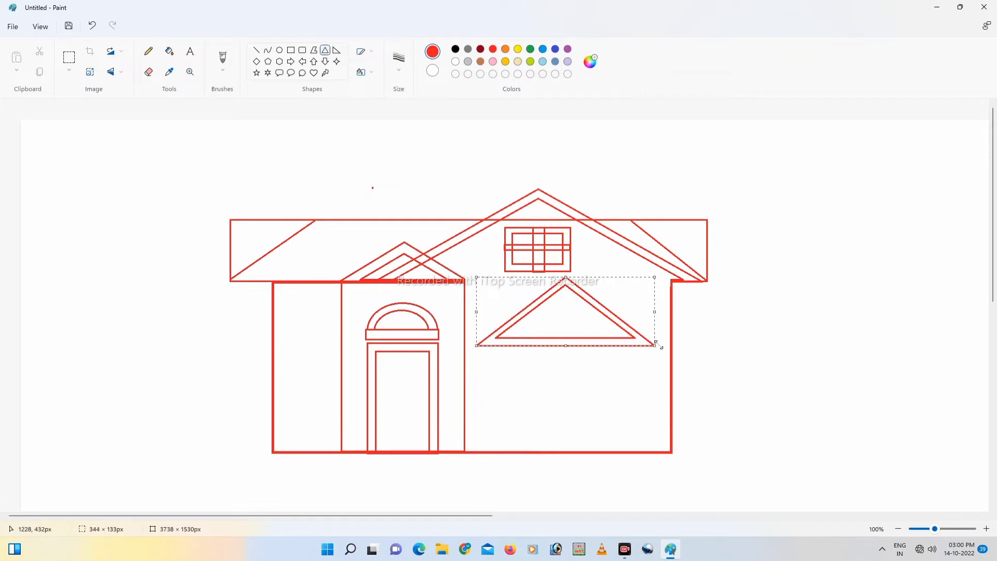
pyautogui.moveTo(657, 347); pyautogui.dragTo(653, 341)
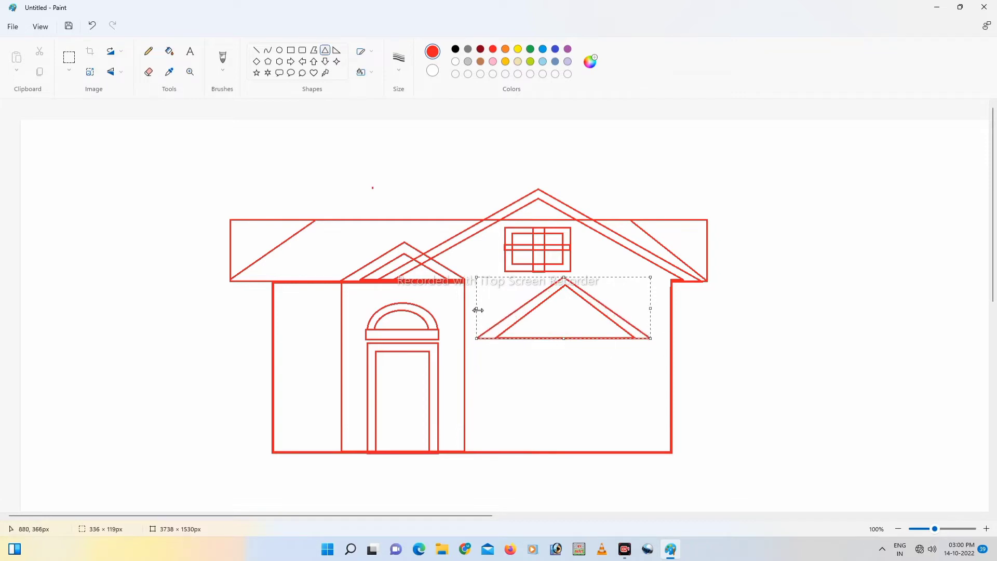
pyautogui.moveTo(476, 309); pyautogui.dragTo(481, 308)
pyautogui.moveTo(651, 309); pyautogui.dragTo(648, 308)
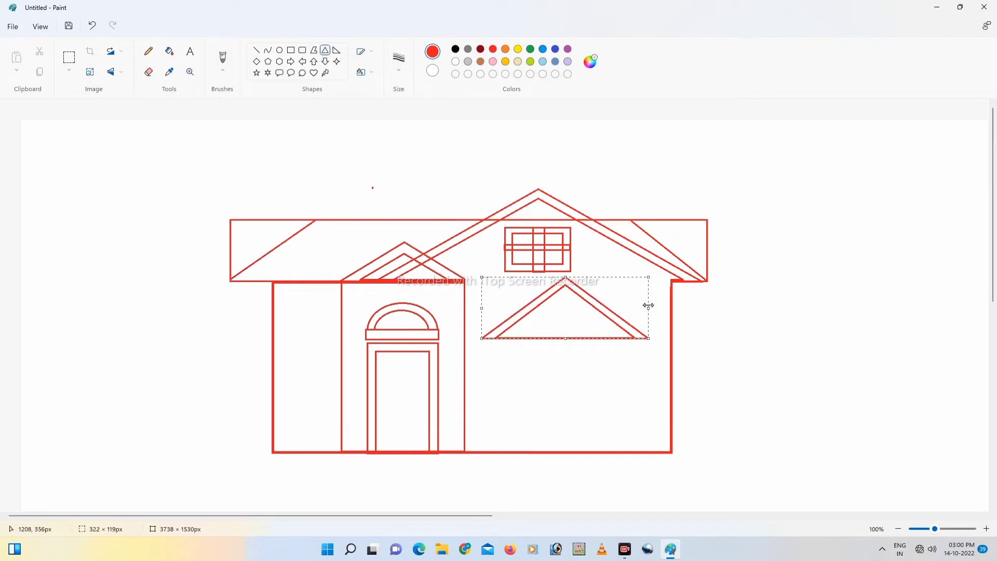
pyautogui.moveTo(565, 277); pyautogui.dragTo(565, 272)
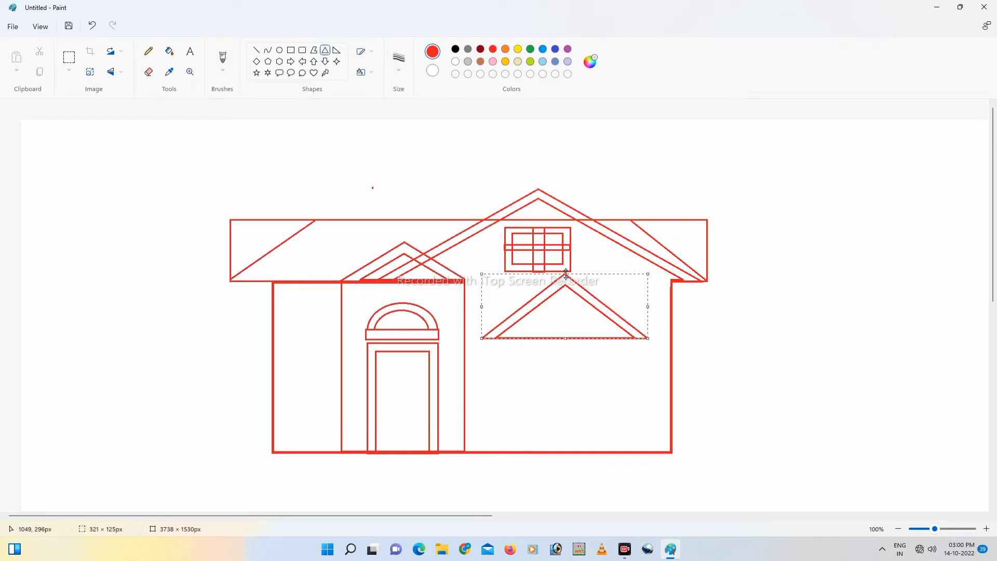
pyautogui.click(617, 406)
# Draw a large window frame about 269 × 158 px under the double triangle with an inner rectangle about 246 × 136 px.
pyautogui.click(291, 50)
pyautogui.moveTo(495, 338)
pyautogui.mouseDown()
pyautogui.moveTo(643, 419)
pyautogui.moveTo(634, 421)
pyautogui.mouseUp()
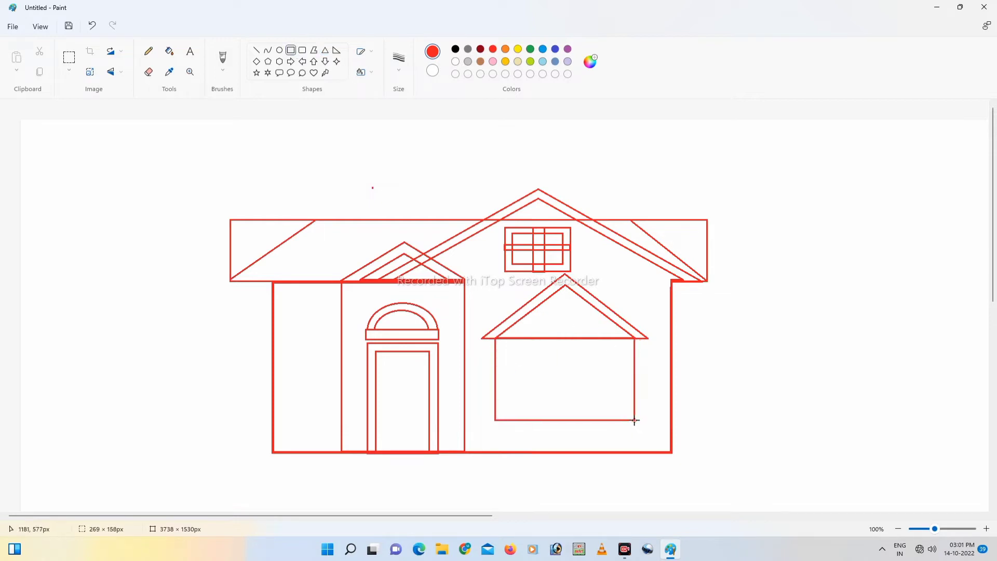
pyautogui.moveTo(501, 342); pyautogui.dragTo(629, 415)
pyautogui.moveTo(564, 342); pyautogui.dragTo(564, 343)
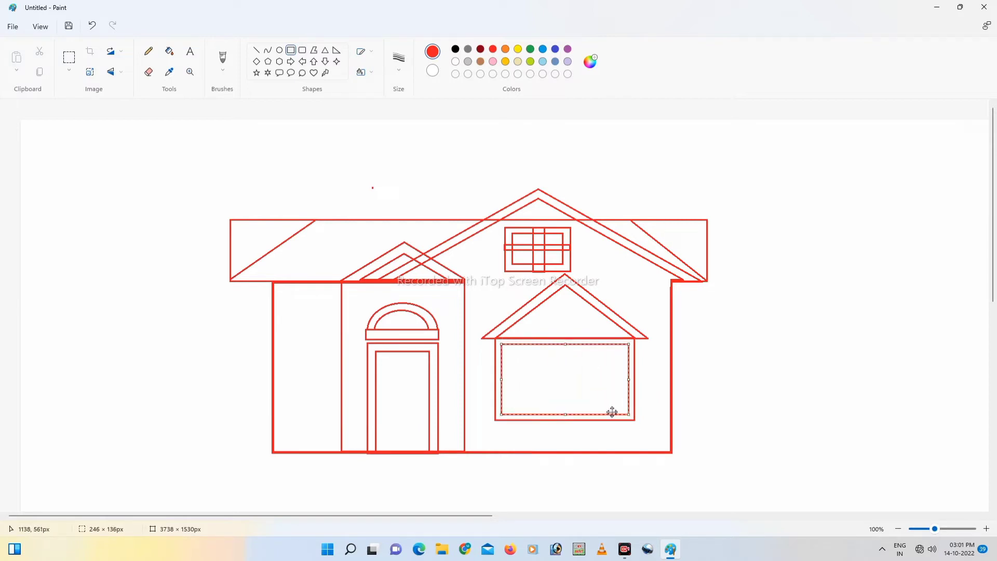
# Divide the large window with two full-height vertical bars, the left one about 17 × 155 px.
pyautogui.click(291, 49)
pyautogui.moveTo(526, 338); pyautogui.dragTo(535, 418)
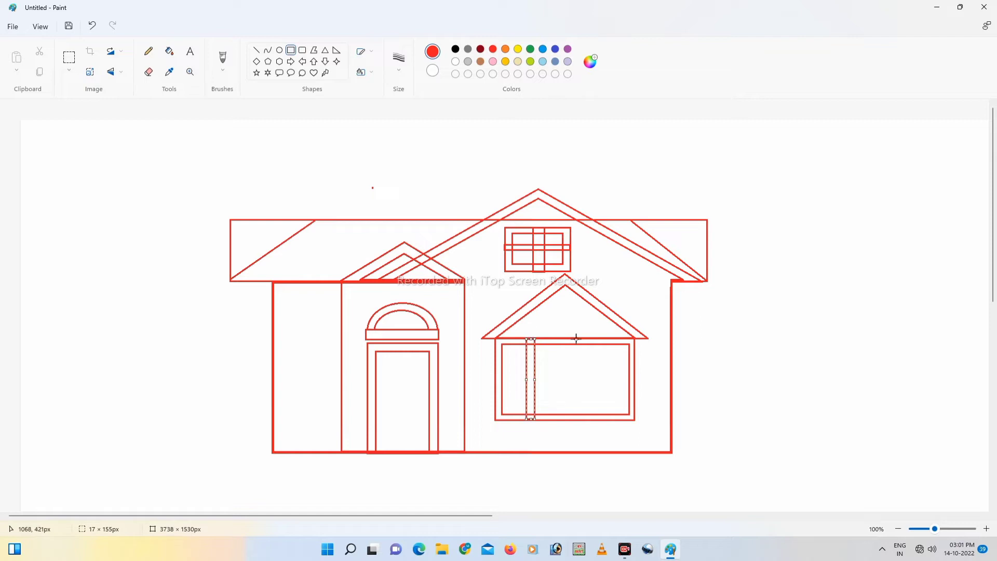
pyautogui.moveTo(577, 338); pyautogui.dragTo(588, 420)
pyautogui.moveTo(574, 380); pyautogui.dragTo(579, 382)
pyautogui.click(613, 373)
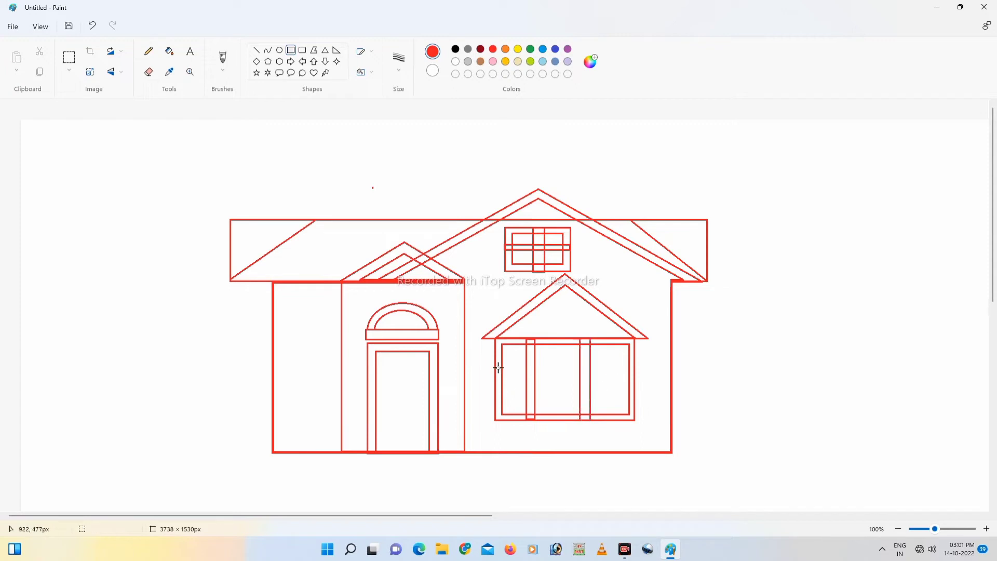
# Draw a thin horizontal bar across the full width of the large window and nudge it down to mid-height.
pyautogui.moveTo(496, 367)
pyautogui.mouseDown()
pyautogui.moveTo(517, 378)
pyautogui.moveTo(634, 378)
pyautogui.mouseUp()
pyautogui.press('Down')
pyautogui.press('Down')
pyautogui.press('Down')
pyautogui.press('Down')
pyautogui.press('Down')
pyautogui.press('Down')
pyautogui.press('Down')
pyautogui.press('Down')
pyautogui.press('Down')
pyautogui.press('Down')
pyautogui.press('Down')
pyautogui.press('Down')
pyautogui.click(563, 436)
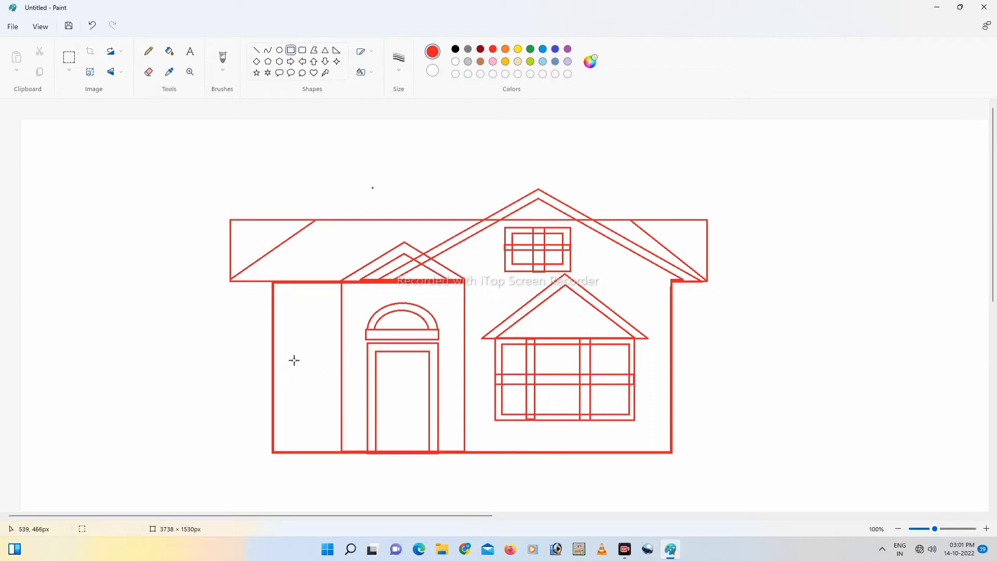
# Draw a small window about 110 × 75 px on the wall left of the door section and divide it with two narrow vertical bars.
pyautogui.click(279, 354)
pyautogui.moveTo(303, 378); pyautogui.dragTo(337, 393)
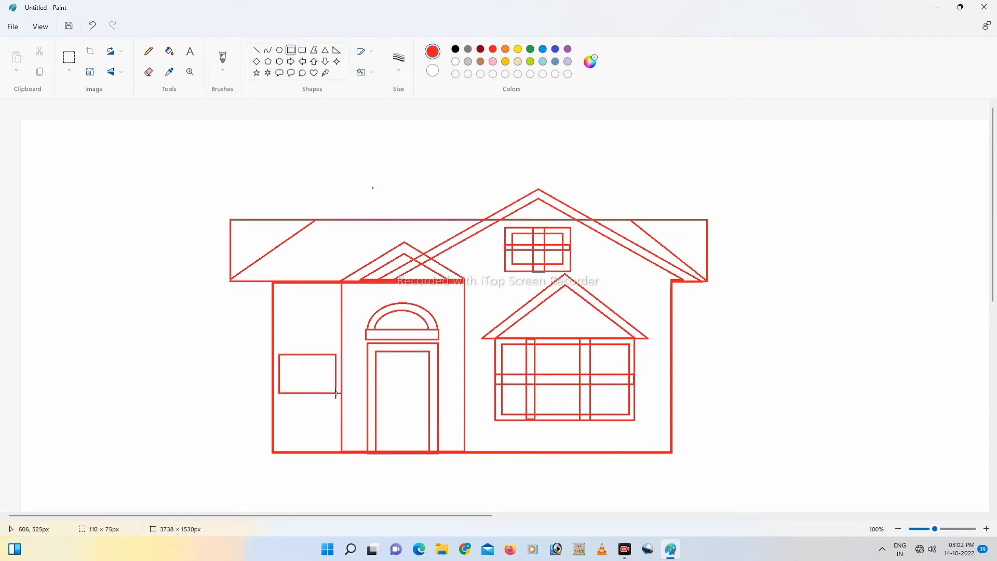
pyautogui.click(296, 325)
pyautogui.moveTo(290, 354); pyautogui.dragTo(294, 392)
pyautogui.moveTo(313, 355); pyautogui.dragTo(319, 393)
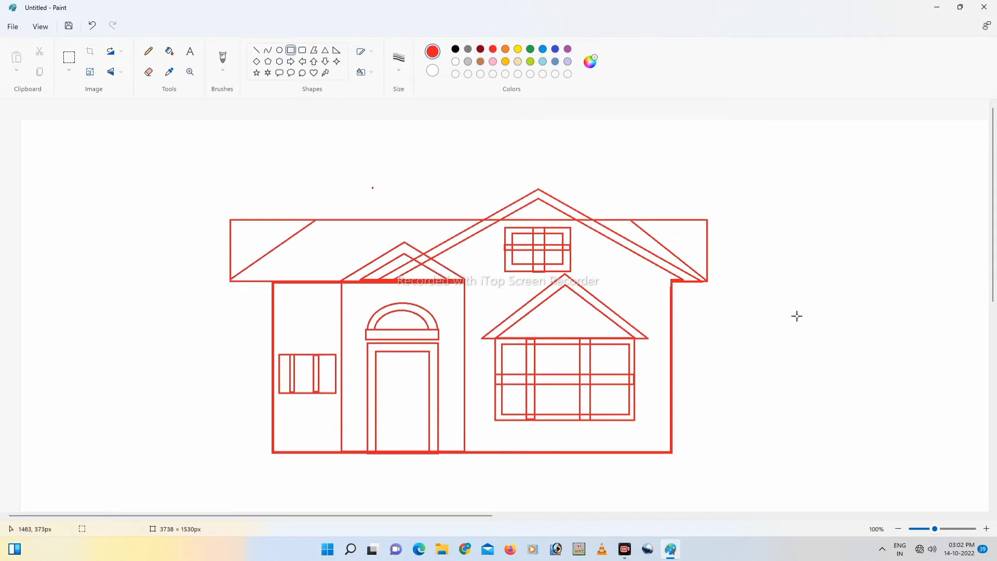
# Erase the roof rectangle's outer corner lines beyond the left slope and all roof lines to the right of the large gable.
pyautogui.click(148, 72)
pyautogui.moveTo(310, 219)
pyautogui.mouseDown()
pyautogui.moveTo(253, 220)
pyautogui.moveTo(232, 231)
pyautogui.moveTo(231, 264)
pyautogui.mouseUp()
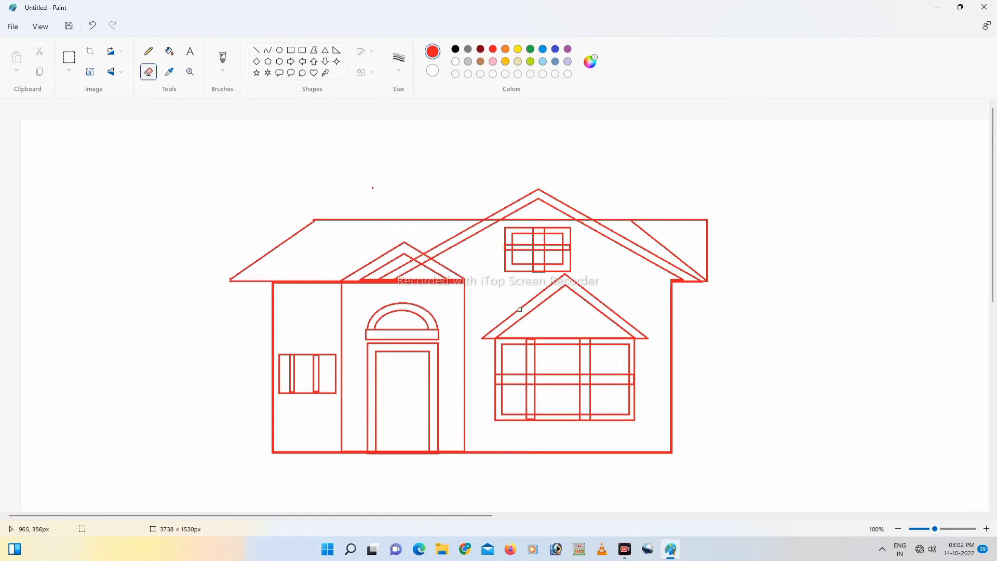
pyautogui.moveTo(639, 229); pyautogui.dragTo(682, 260)
pyautogui.moveTo(708, 220)
pyautogui.mouseDown()
pyautogui.moveTo(707, 279)
pyautogui.moveTo(707, 233)
pyautogui.moveTo(683, 220)
pyautogui.moveTo(625, 219)
pyautogui.mouseUp()
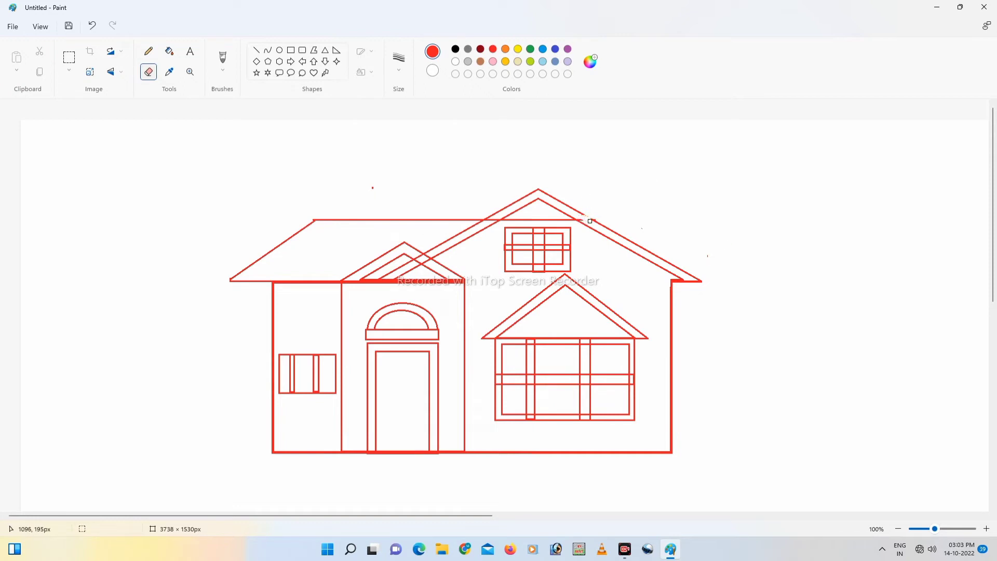
# Undo the last erasure and erase the horizontal roof line crossing the inside of the large gable.
pyautogui.hotkey('ctrl', 'z')
pyautogui.moveTo(585, 221); pyautogui.dragTo(589, 221)
pyautogui.moveTo(555, 220); pyautogui.dragTo(508, 221)
pyautogui.click(291, 50)
pyautogui.moveTo(232, 279); pyautogui.dragTo(335, 278)
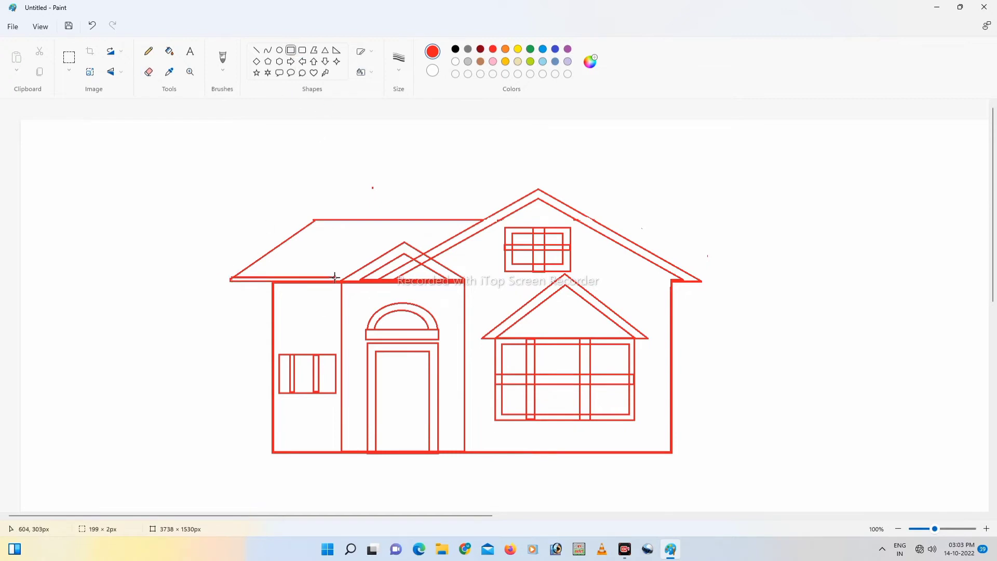
pyautogui.rightClick(311, 276)
pyautogui.click(328, 285)
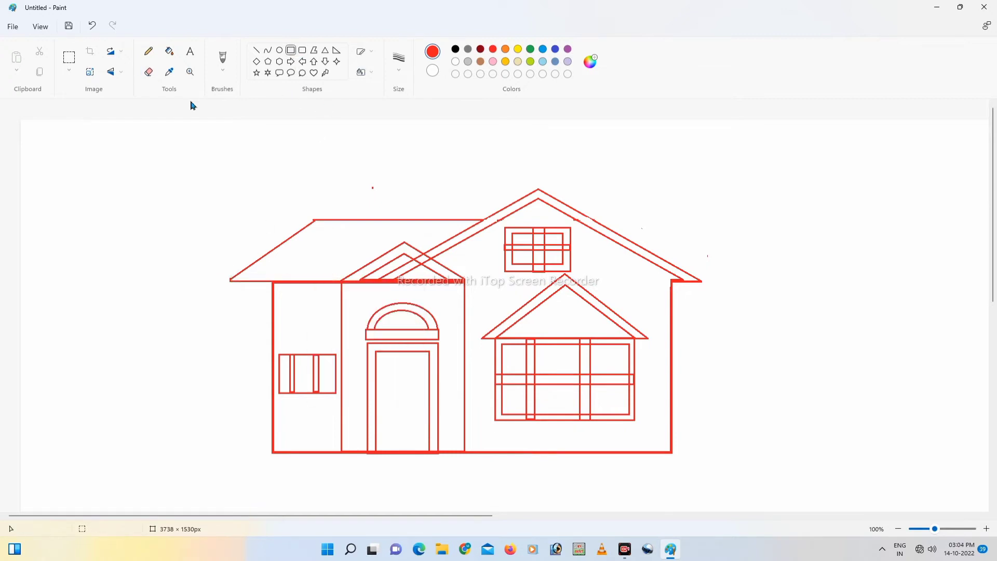
# Draw a horizontal eave line about 218 px long just above the left roof's lower edge, reaching the small gable.
pyautogui.click(256, 50)
pyautogui.moveTo(232, 274); pyautogui.dragTo(351, 274)
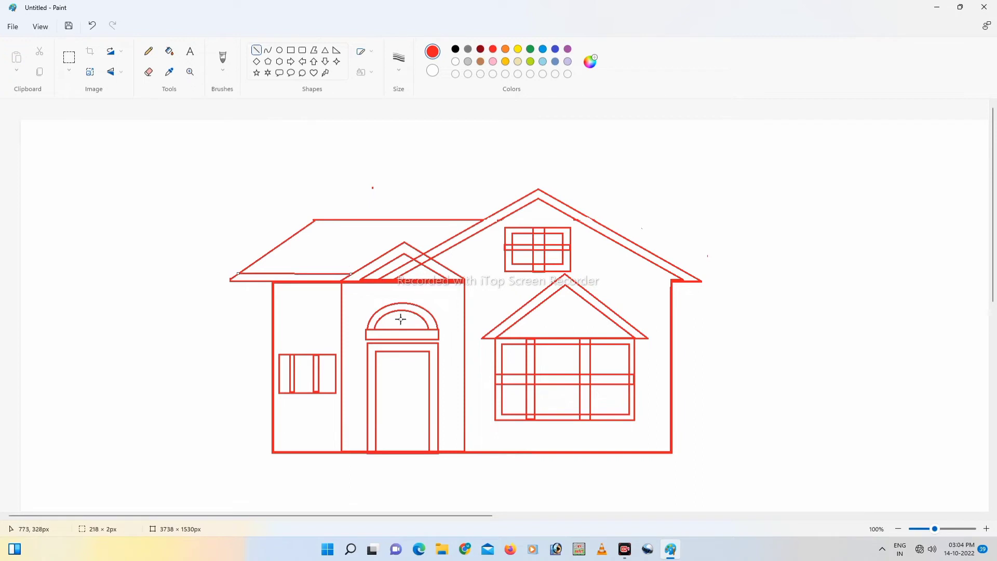
pyautogui.click(400, 319)
# Clear the overlapping lines inside the small gable above the door, including most of its base line and the leftover fragments.
pyautogui.click(148, 72)
pyautogui.click(69, 57)
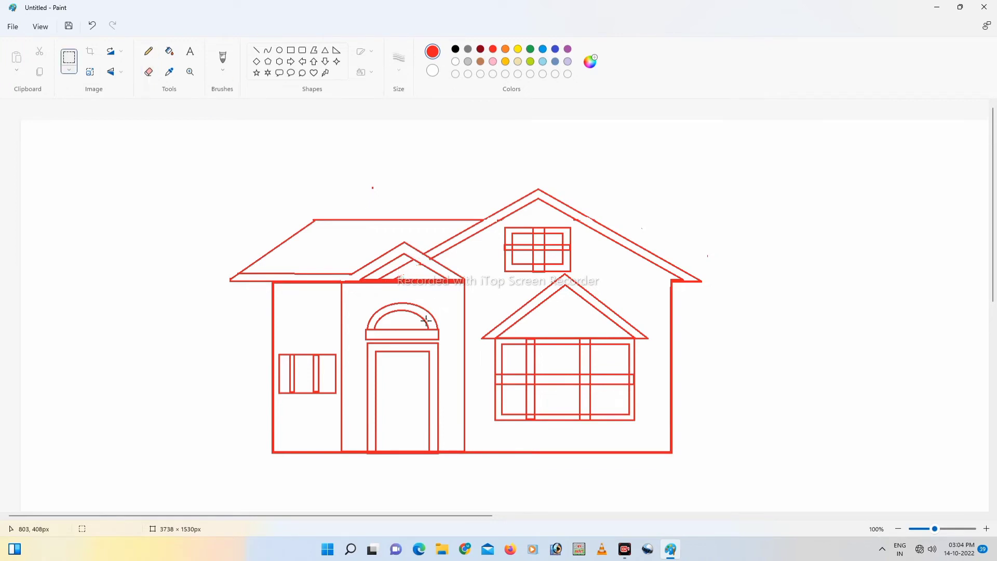
pyautogui.moveTo(377, 274); pyautogui.dragTo(441, 290)
pyautogui.press('Delete')
pyautogui.click(148, 72)
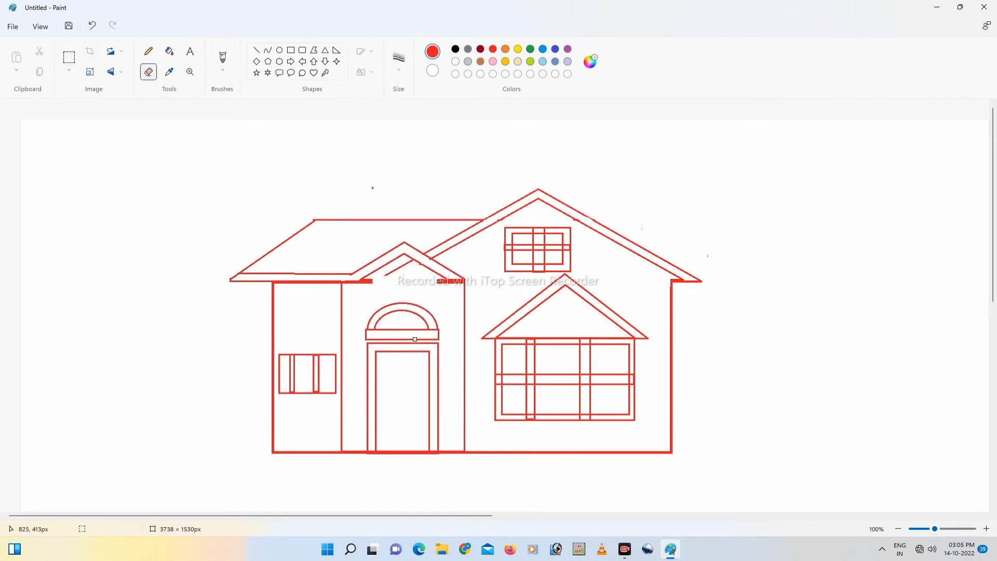
pyautogui.moveTo(411, 262); pyautogui.dragTo(392, 272)
pyautogui.moveTo(360, 279); pyautogui.dragTo(362, 284)
# Draw horizontal lines just above the wall's bottom edge on both sides of the door section, the left one about 139 px long.
pyautogui.click(291, 50)
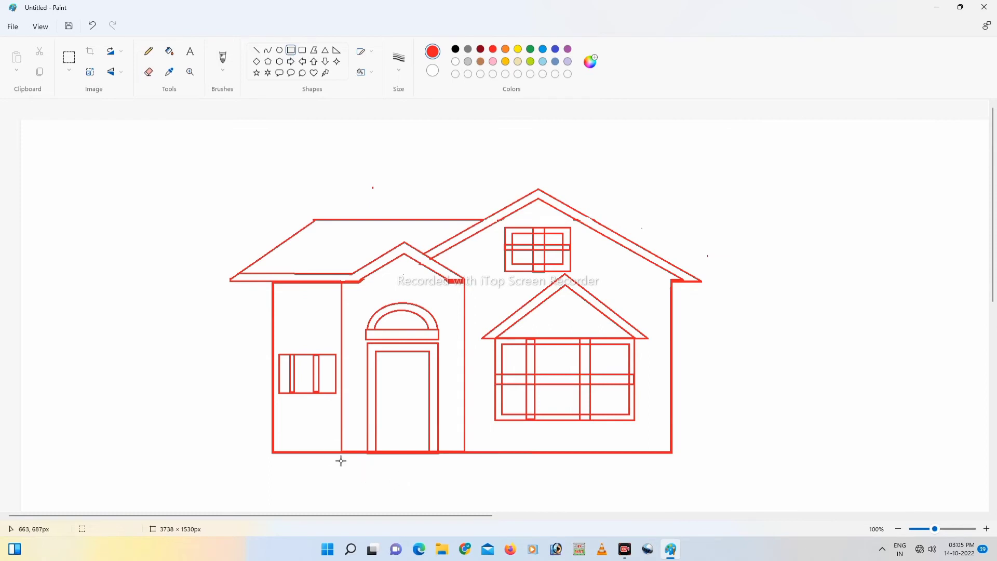
pyautogui.click(256, 50)
pyautogui.moveTo(275, 440); pyautogui.dragTo(344, 440)
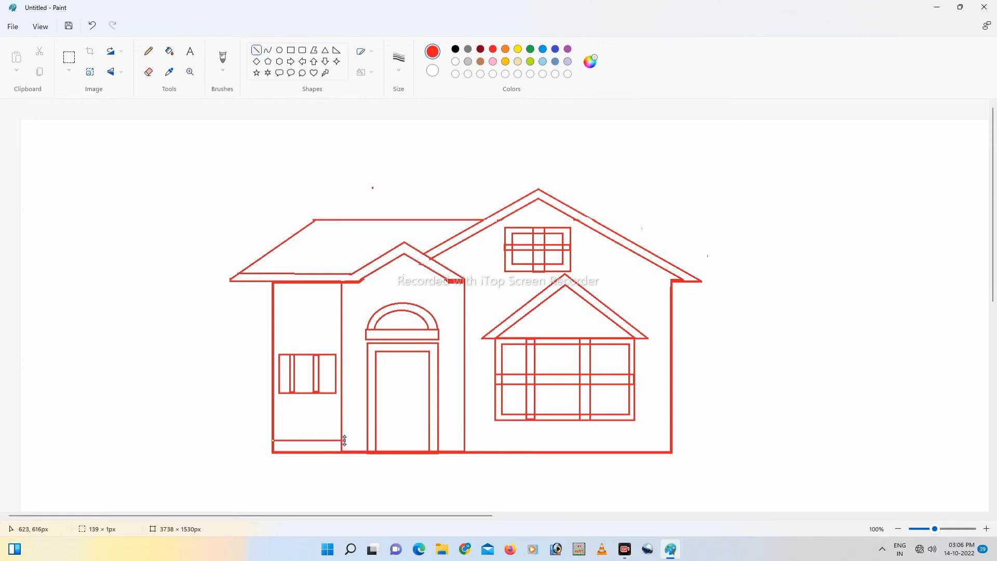
pyautogui.click(437, 473)
pyautogui.moveTo(464, 441); pyautogui.dragTo(669, 441)
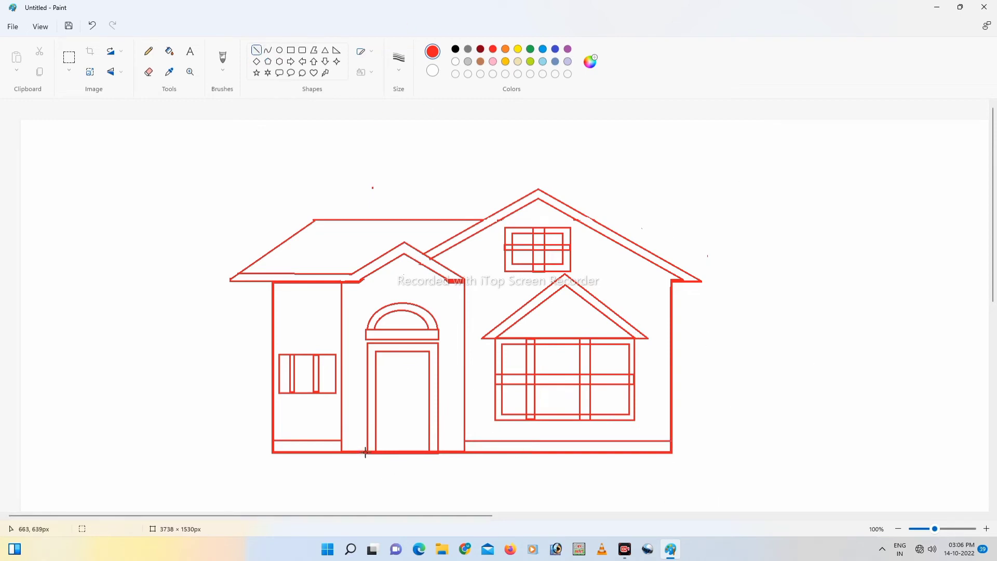
# Draw two path lines spreading outward from the bottom corners of the door section and set the drawing colour to green.
pyautogui.moveTo(341, 453); pyautogui.dragTo(297, 508)
pyautogui.moveTo(465, 453); pyautogui.dragTo(517, 507)
pyautogui.click(711, 443)
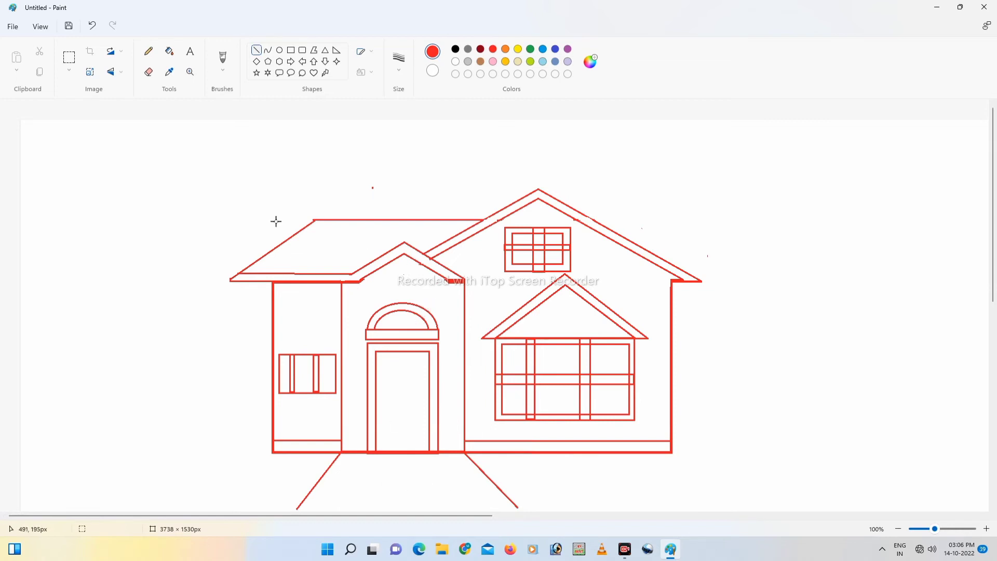
pyautogui.click(530, 49)
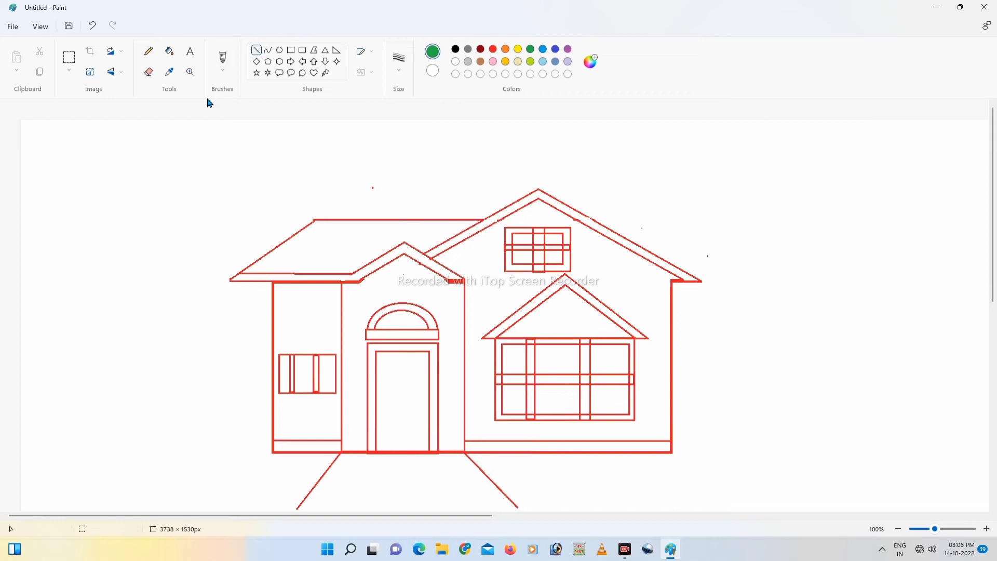
# Try to fill the eave strip and the large gable's roof band with green, and undo both fills.
pyautogui.click(169, 51)
pyautogui.click(382, 265)
pyautogui.click(469, 236)
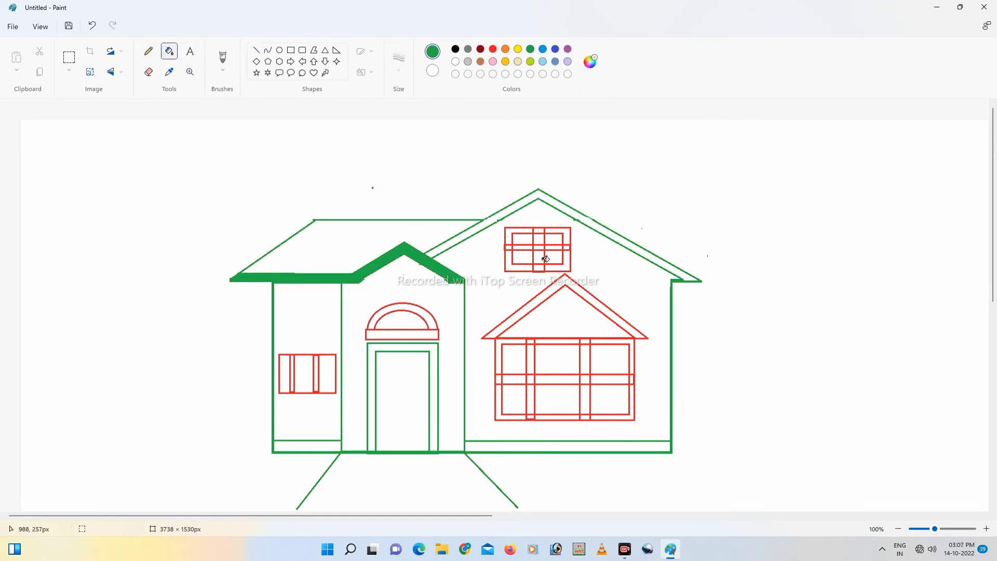
pyautogui.click(93, 27)
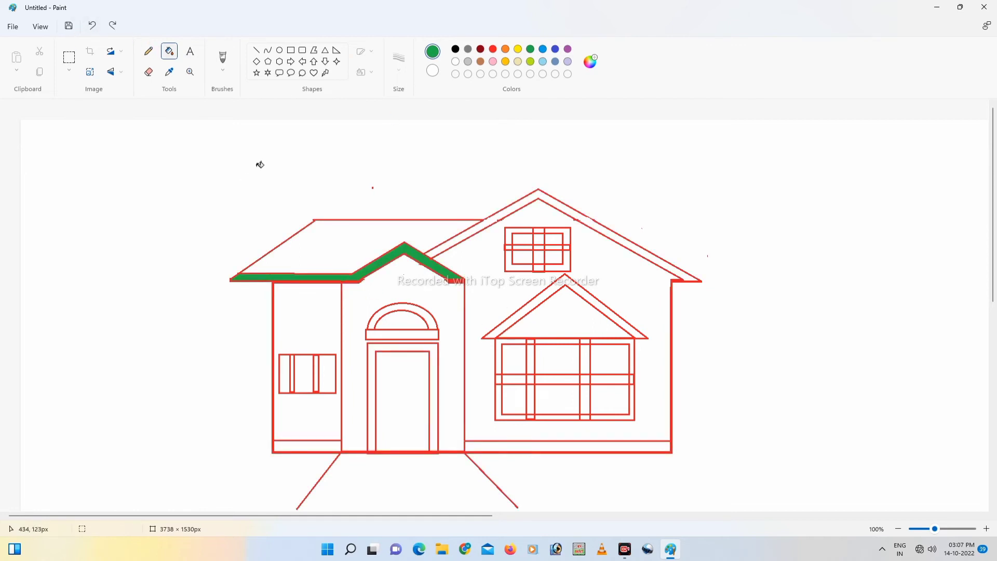
pyautogui.click(93, 26)
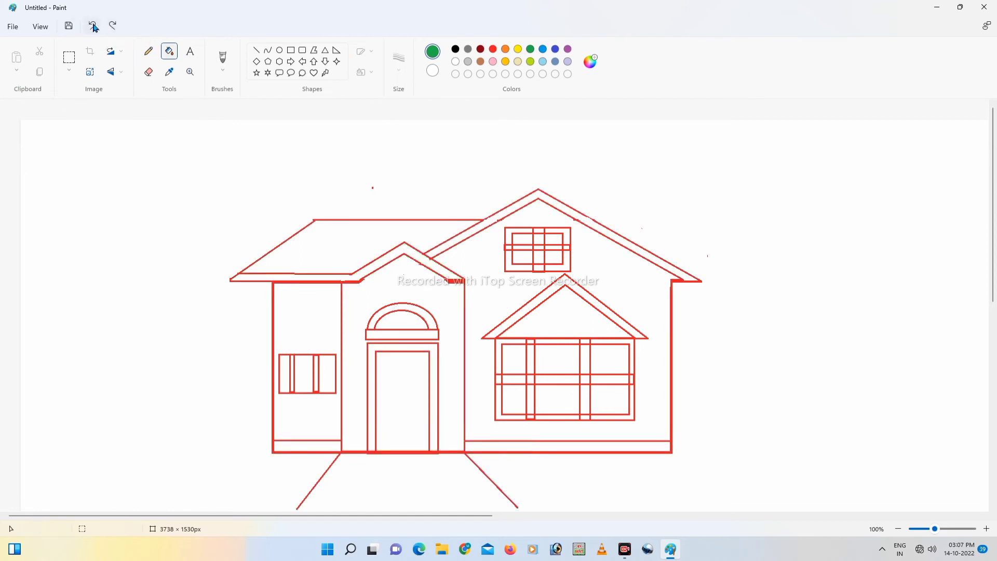
pyautogui.click(148, 72)
pyautogui.click(91, 27)
pyautogui.click(69, 59)
pyautogui.moveTo(275, 282); pyautogui.dragTo(339, 329)
pyautogui.click(338, 330)
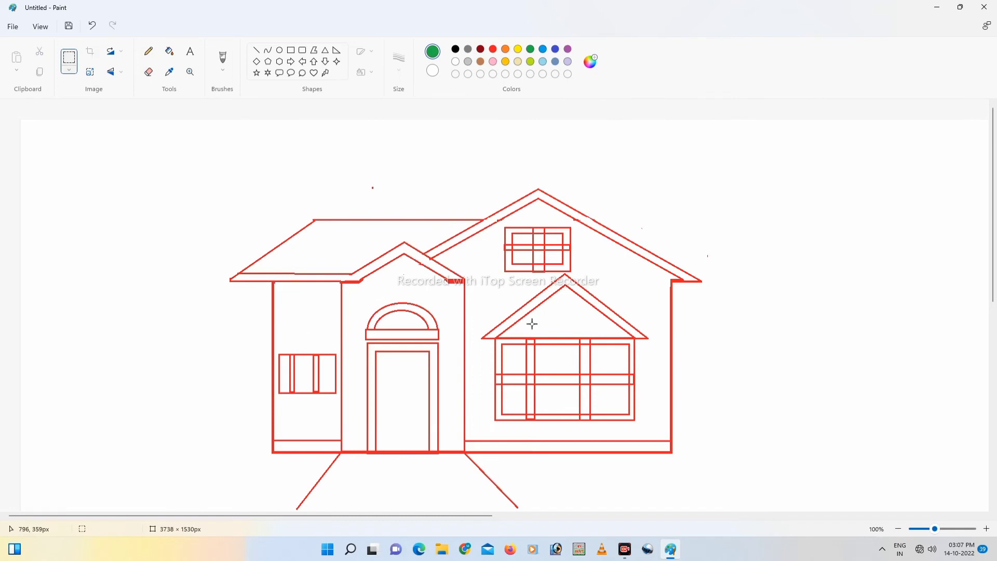
pyautogui.scroll(-3, 552, 245)
pyautogui.scroll(3, 621, 270)
# Draw horizontal green ground lines from both sides of the house to the canvas's visible edges, the right one about 612 px long.
pyautogui.click(256, 51)
pyautogui.moveTo(671, 391); pyautogui.dragTo(988, 391)
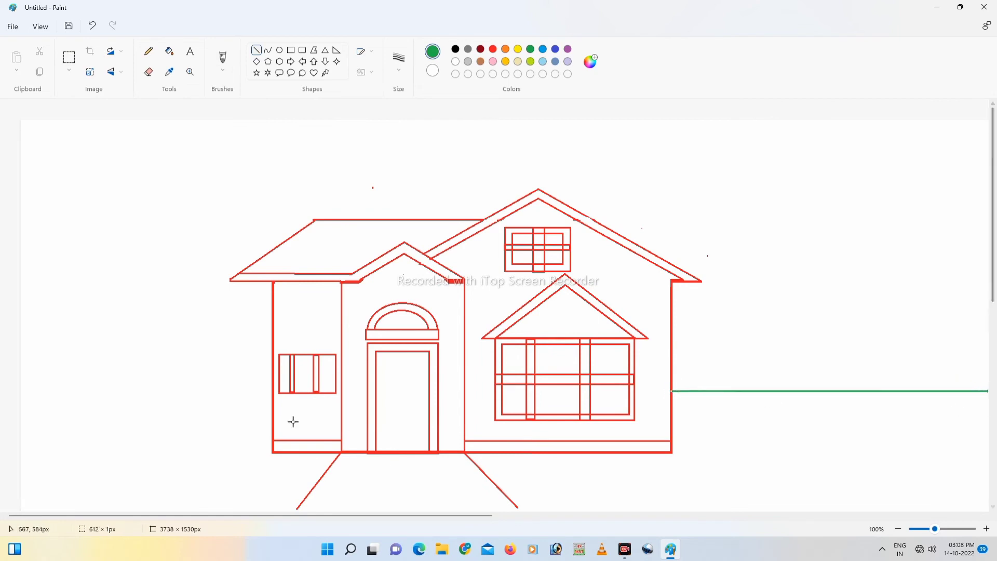
pyautogui.moveTo(271, 388); pyautogui.dragTo(20, 389)
pyautogui.click(147, 446)
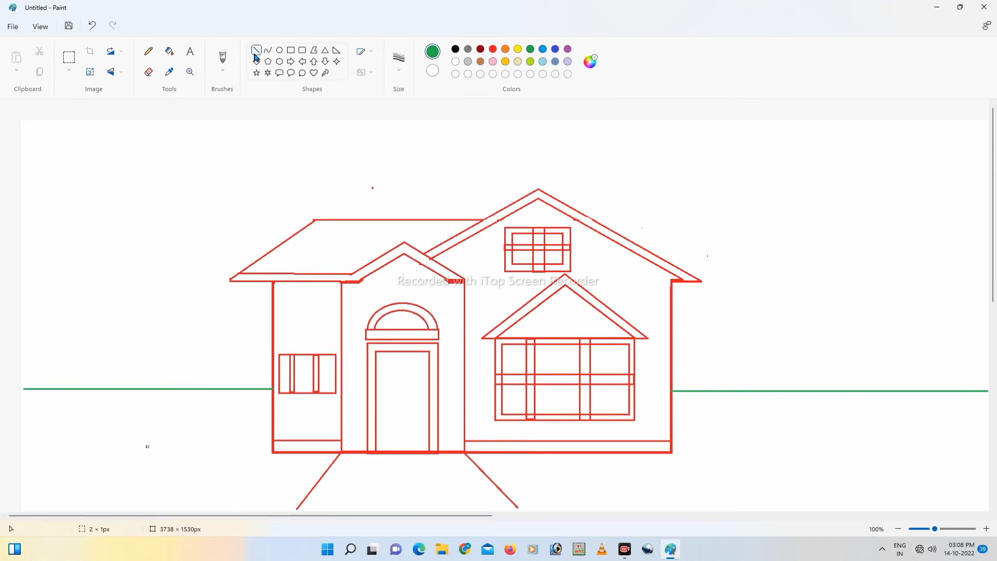
# Fill the wall's base strips on both sides of the door section and the door frame with green, undoing any misplaced fill.
pyautogui.click(170, 51)
pyautogui.click(485, 447)
pyautogui.click(304, 451)
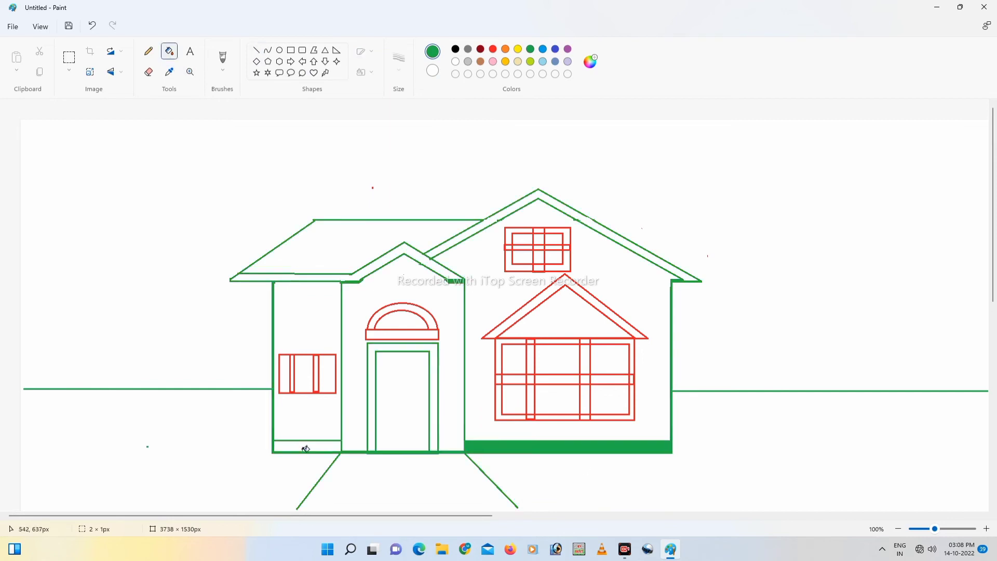
pyautogui.click(91, 25)
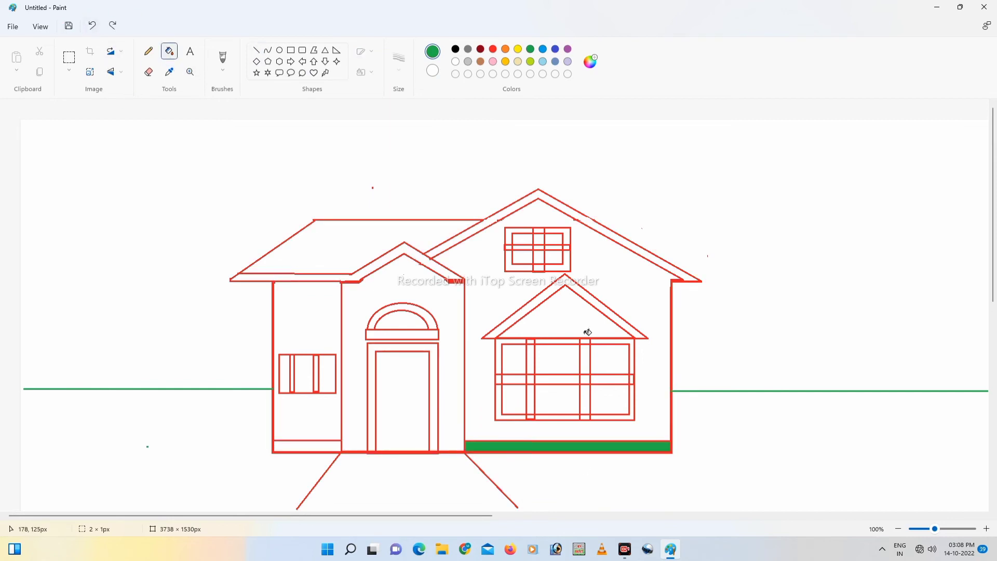
pyautogui.click(324, 446)
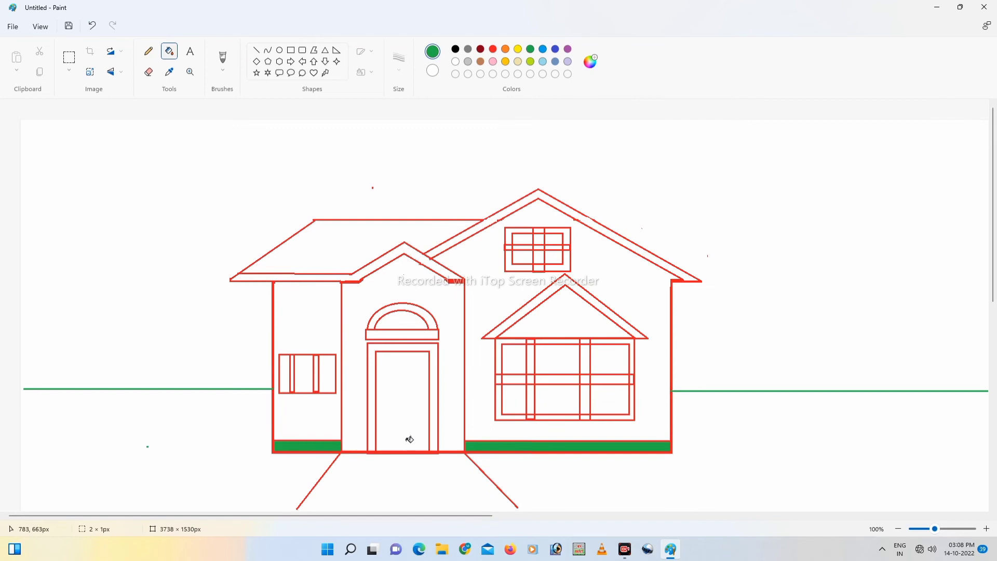
pyautogui.click(371, 365)
# Fill the upper and lower segments of the large window's two vertical bars with green, undoing the stray fill on its outlines.
pyautogui.click(535, 384)
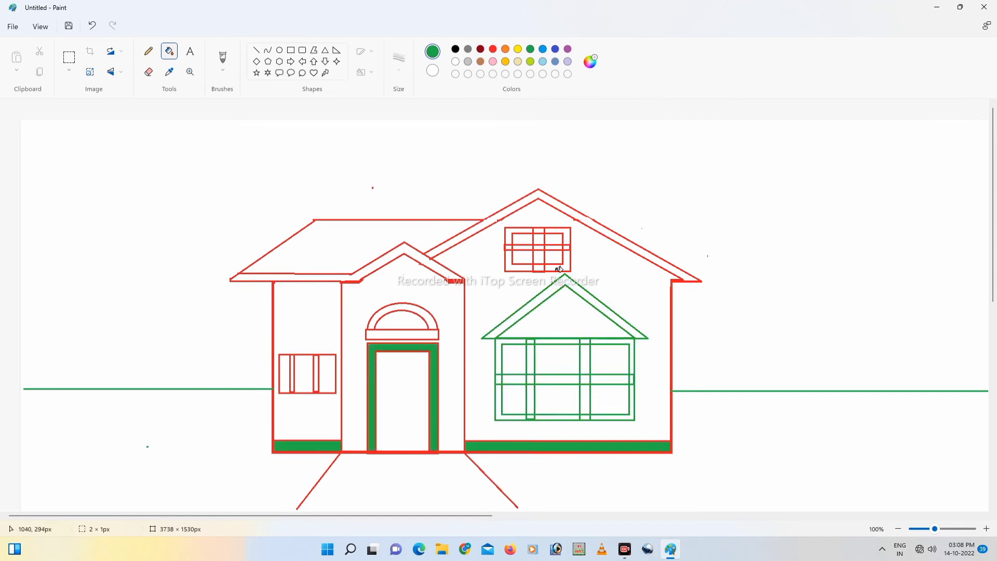
pyautogui.click(91, 27)
pyautogui.click(532, 362)
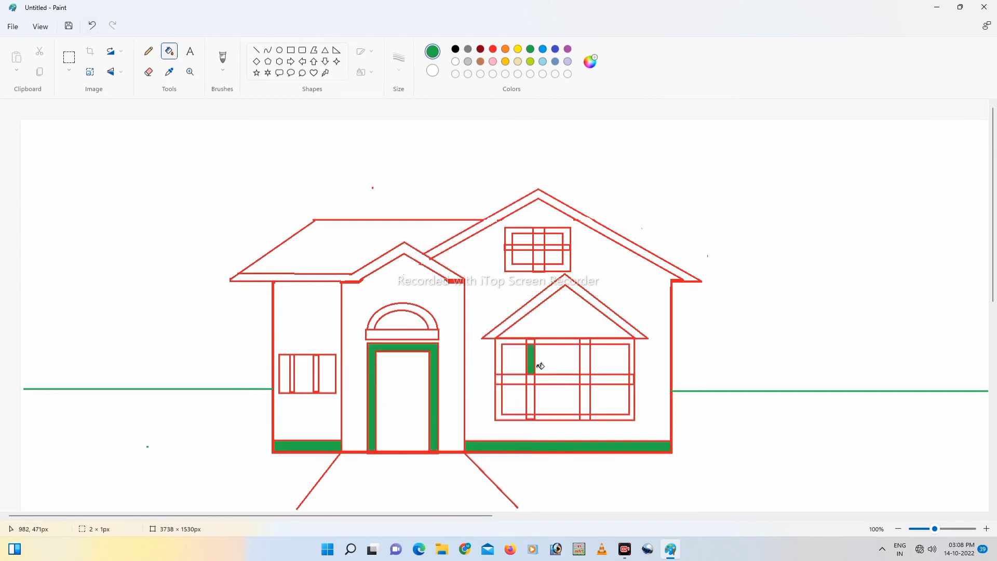
pyautogui.click(531, 403)
pyautogui.click(586, 406)
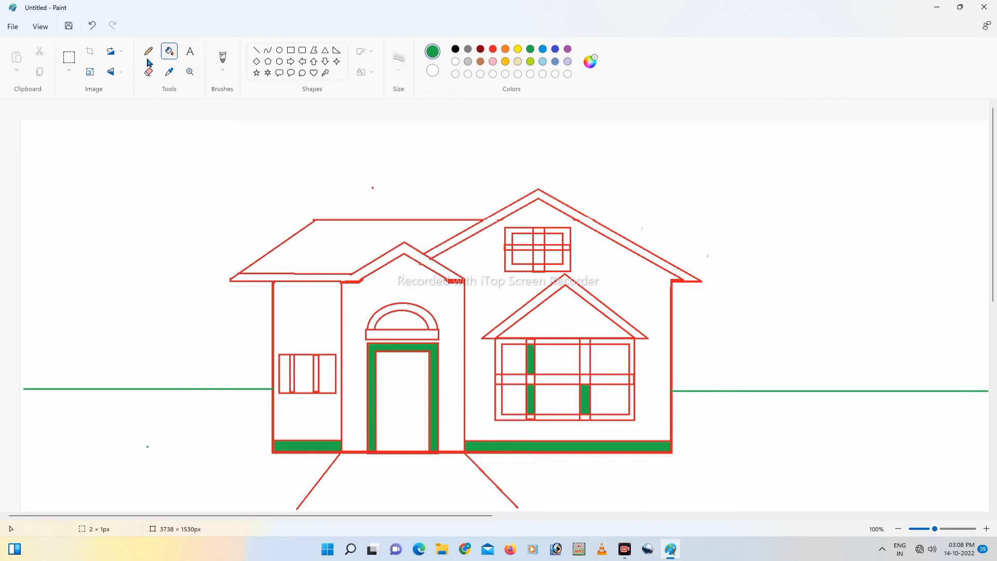
pyautogui.click(588, 360)
# Fill the four corner sections of the large window's outer frame with green.
pyautogui.click(633, 357)
pyautogui.click(501, 360)
pyautogui.click(502, 403)
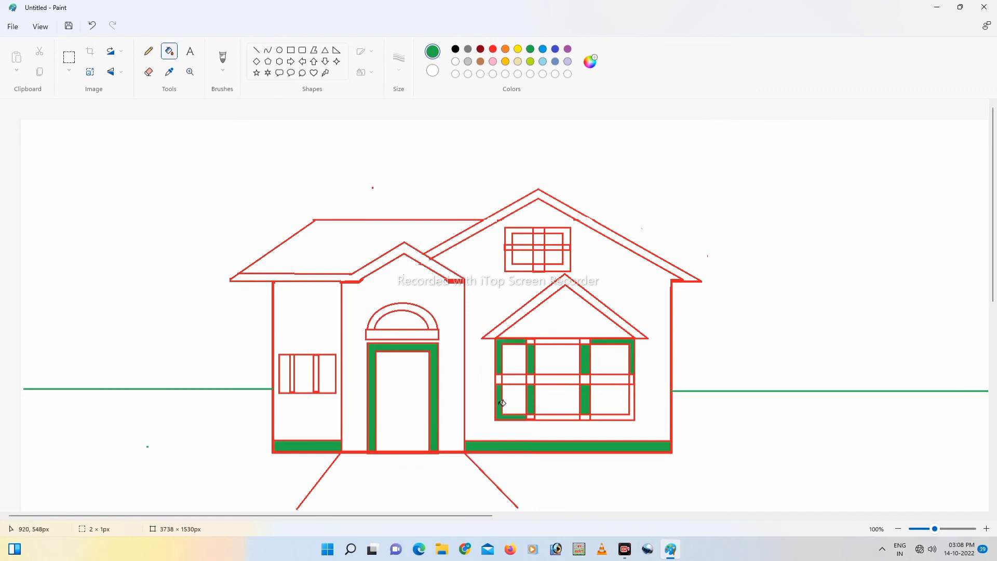
pyautogui.click(634, 403)
# Fill the large window's horizontal crossbar segments and the middle sections of its top and bottom frame with green.
pyautogui.click(573, 380)
pyautogui.click(609, 379)
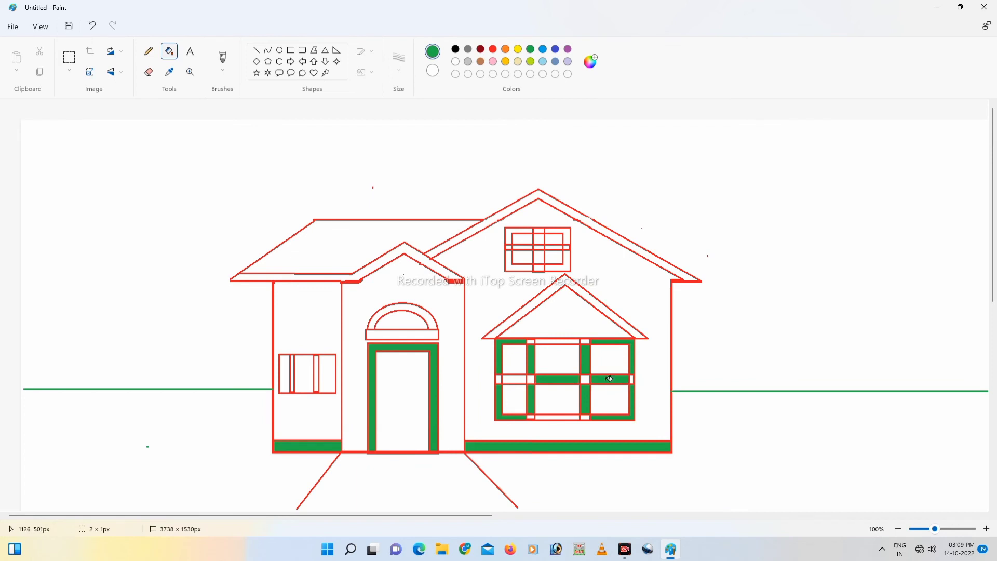
pyautogui.click(517, 378)
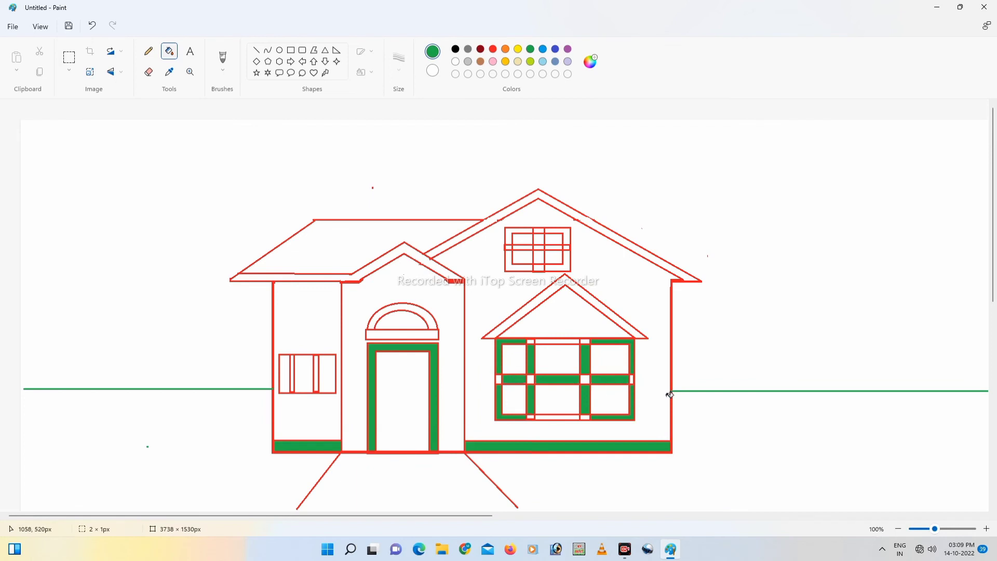
pyautogui.click(561, 339)
pyautogui.click(561, 413)
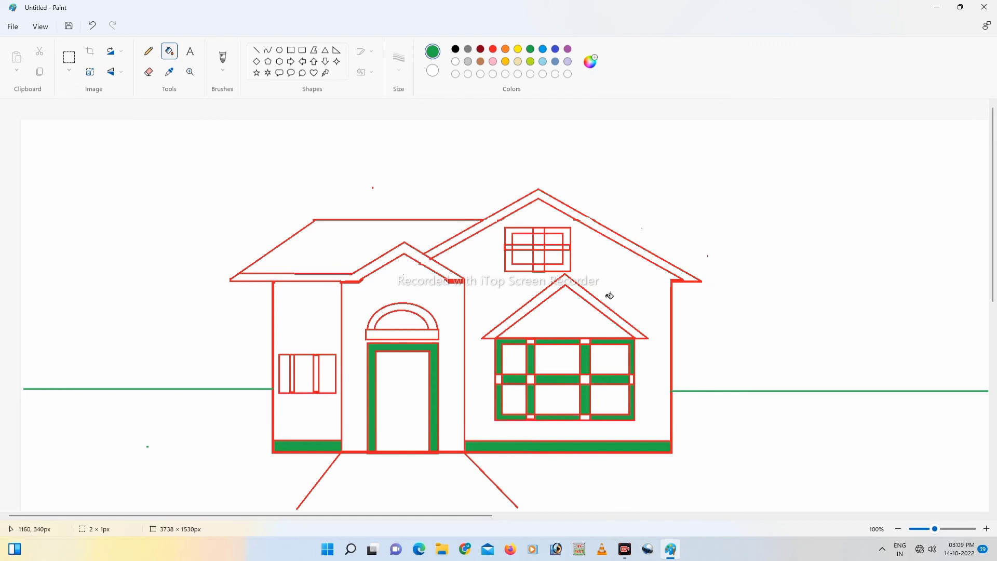
# Fill the roof band above the large window and the upper window's vertical bar and frame with green.
pyautogui.click(586, 293)
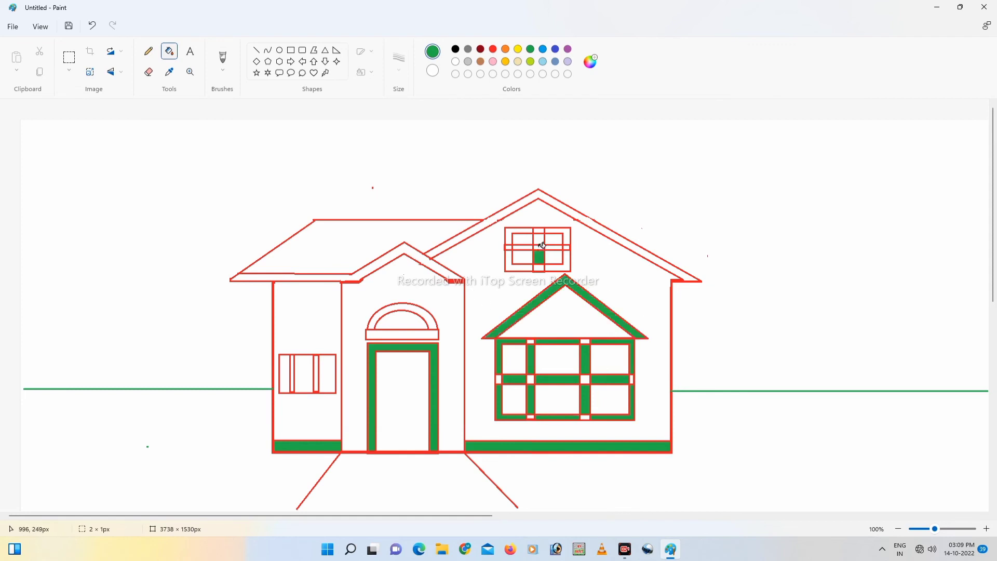
pyautogui.click(540, 241)
pyautogui.click(567, 234)
pyautogui.click(510, 259)
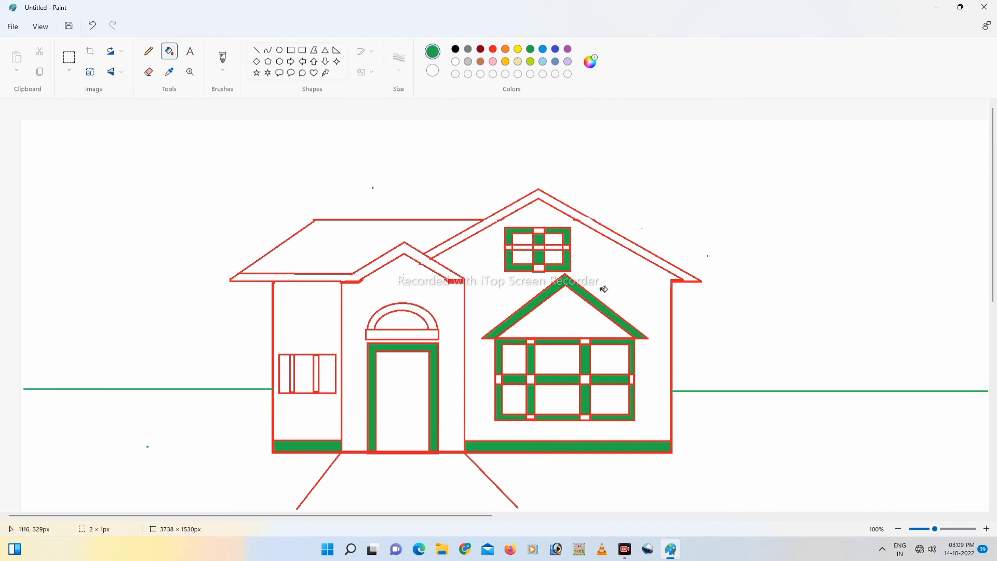
# Fill the door's arch and lintel, the porch gable band with its eave strip, and the large gable's roof band with green.
pyautogui.click(435, 325)
pyautogui.click(437, 336)
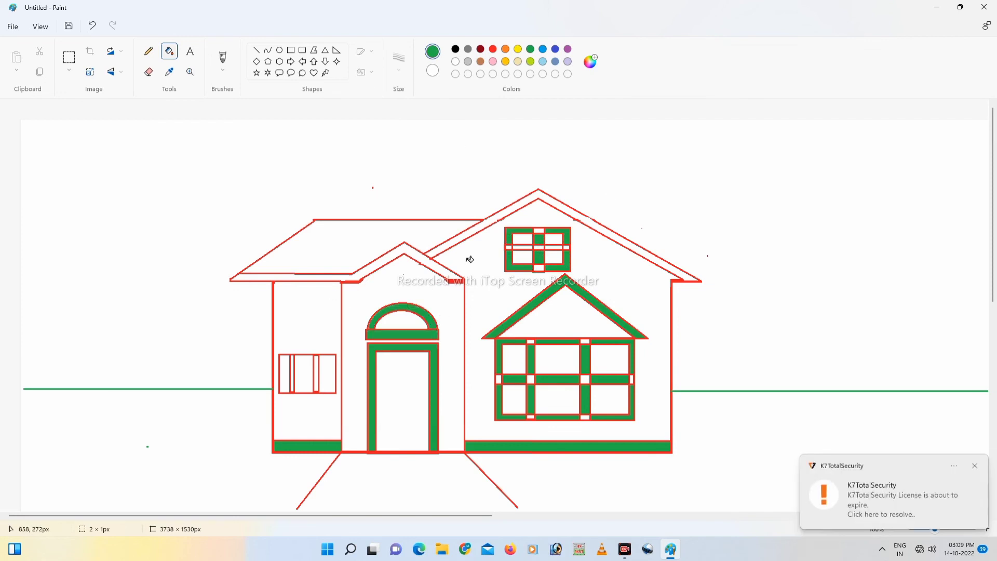
pyautogui.click(449, 270)
pyautogui.click(463, 234)
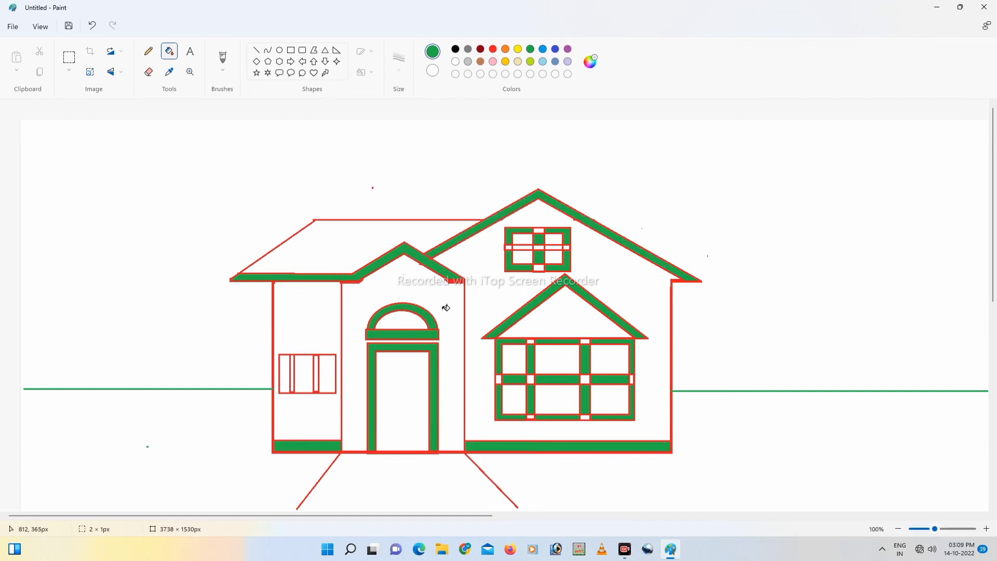
# Draw three horizontal green lines inside the gable above the large window, the middle one about 148 px and the lowest about 211 px long.
pyautogui.click(257, 50)
pyautogui.moveTo(527, 316); pyautogui.dragTo(604, 316)
pyautogui.press('Up')
pyautogui.press('Up')
pyautogui.press('Up')
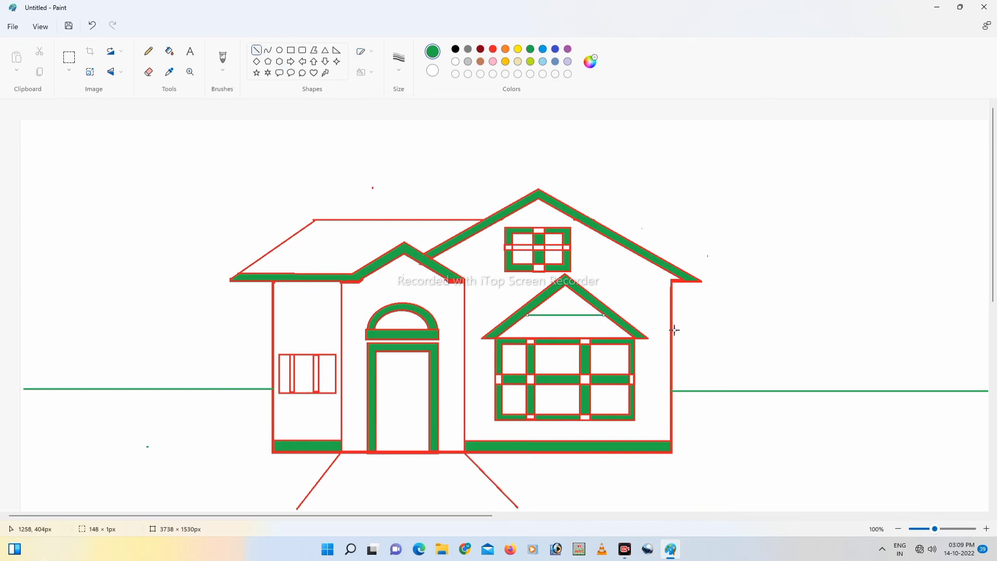
pyautogui.moveTo(513, 327); pyautogui.dragTo(623, 328)
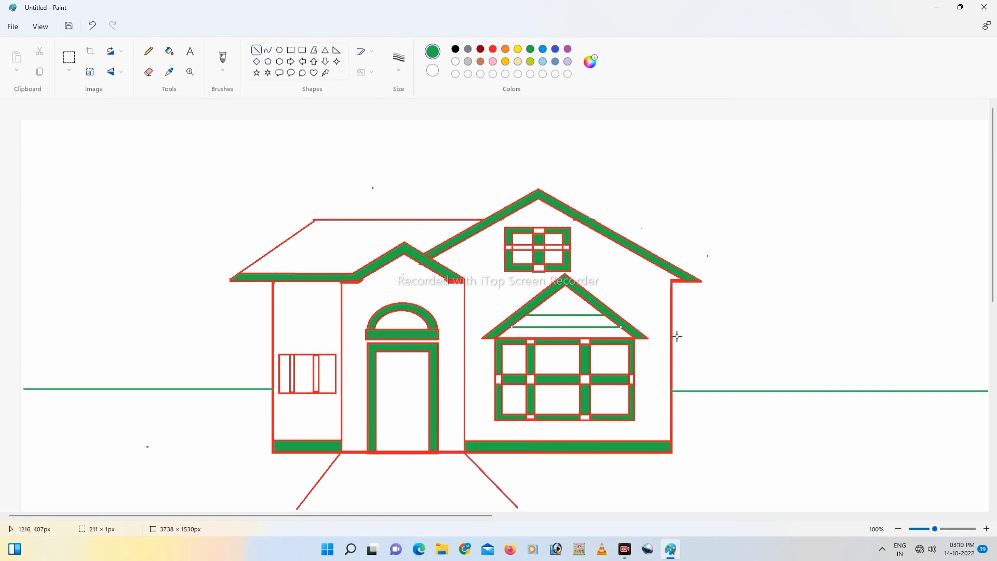
pyautogui.click(566, 303)
pyautogui.moveTo(543, 302); pyautogui.dragTo(588, 301)
pyautogui.click(652, 341)
# Draw five parallel slanted red lines across the left roof from the eave to the ridge, the first spanning about 142 × 102 px.
pyautogui.moveTo(264, 273); pyautogui.dragTo(337, 218)
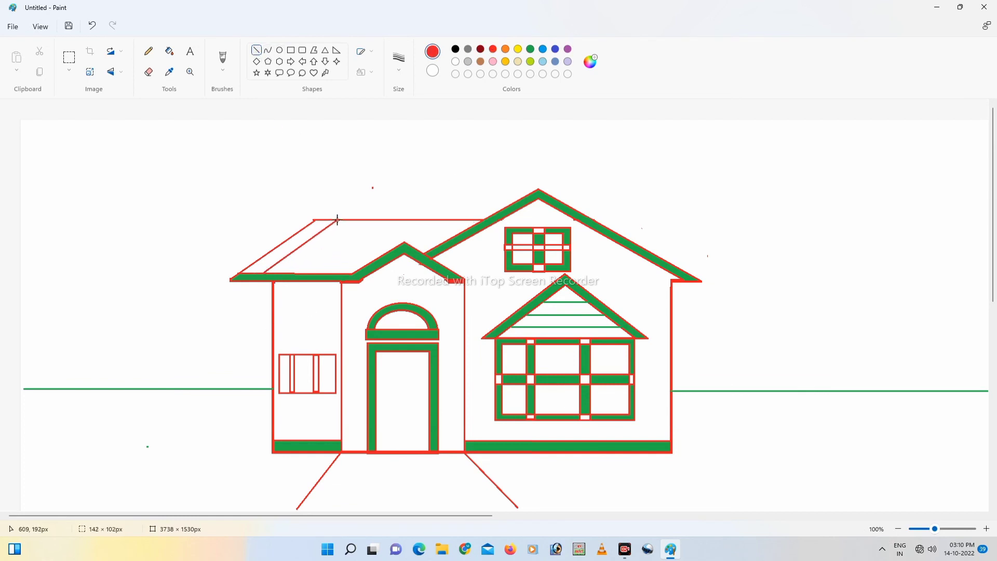
pyautogui.moveTo(290, 272); pyautogui.dragTo(356, 220)
pyautogui.moveTo(310, 272); pyautogui.dragTo(376, 220)
pyautogui.moveTo(332, 271)
pyautogui.mouseDown()
pyautogui.moveTo(373, 251)
pyautogui.moveTo(395, 221)
pyautogui.mouseUp()
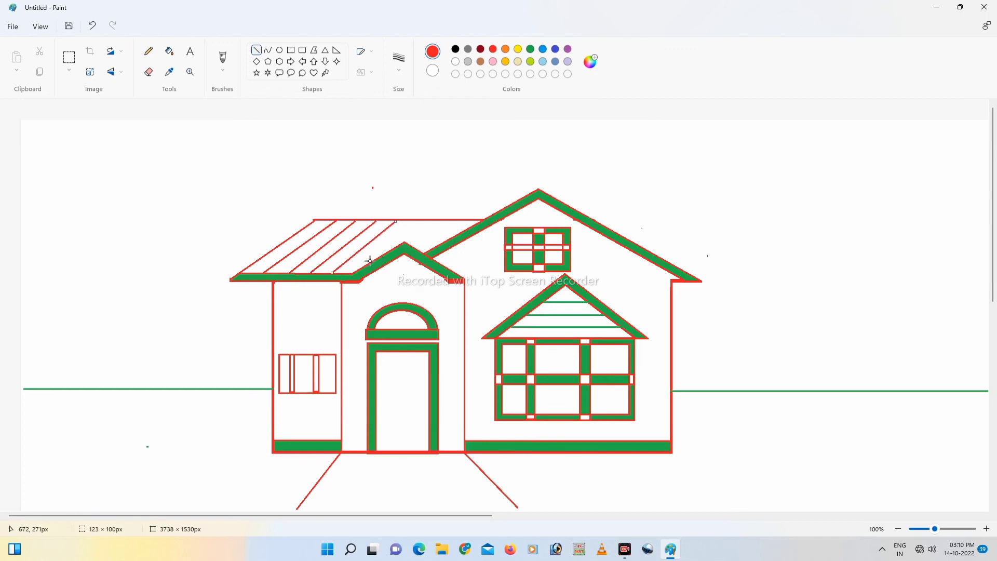
pyautogui.moveTo(370, 259)
pyautogui.mouseDown()
pyautogui.moveTo(418, 219)
pyautogui.moveTo(416, 244)
pyautogui.moveTo(449, 220)
pyautogui.mouseUp()
pyautogui.click(461, 319)
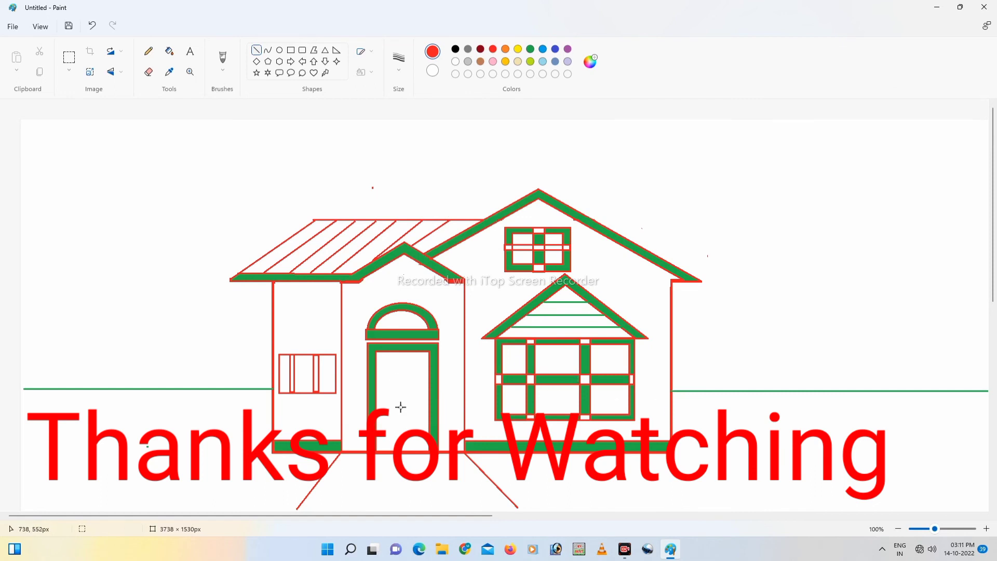
# Fill the two vertical bars of the small window on the left wall with green.
pyautogui.click(169, 51)
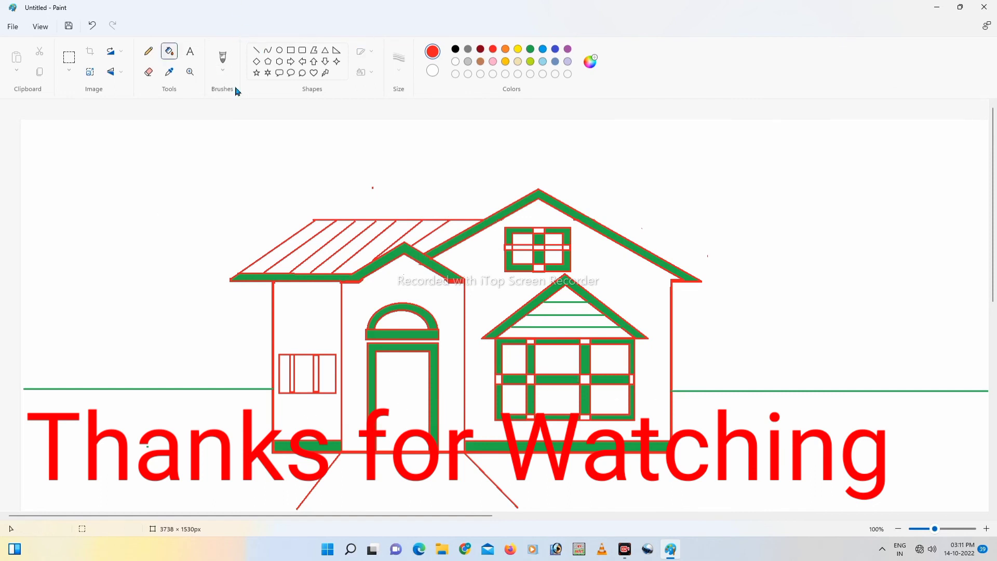
pyautogui.click(530, 49)
pyautogui.click(316, 374)
pyautogui.click(292, 374)
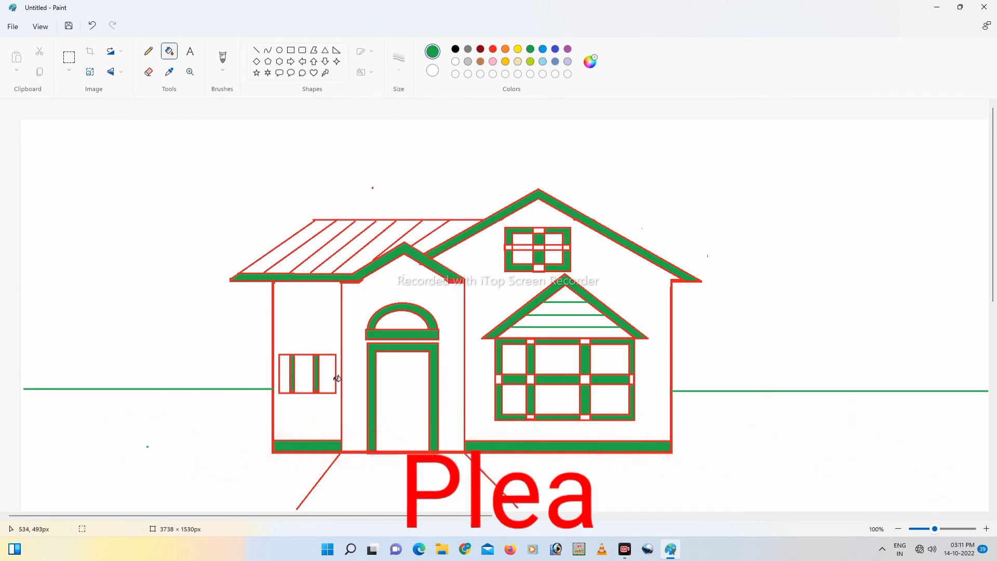